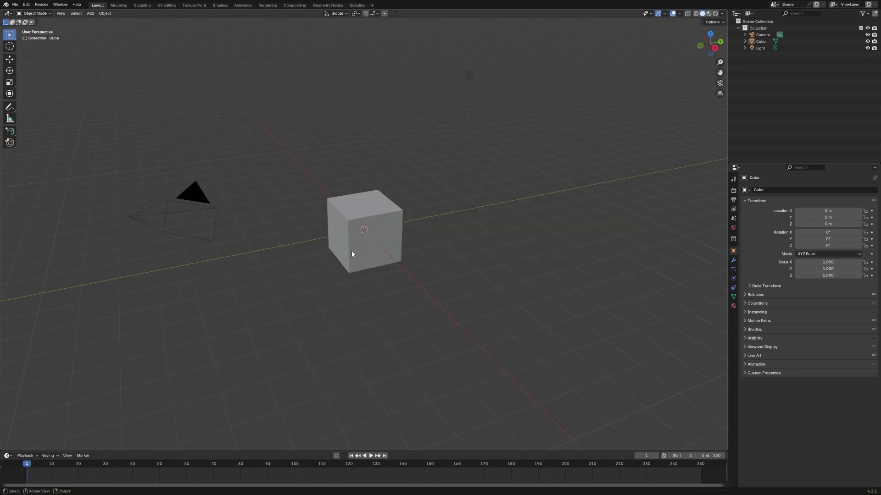
Step: Delete the default cube and add a Bézier circle curve at the world origin
{"action": "left_click", "coordinate": [351, 254]}
{"action": "key", "text": "Delete"}
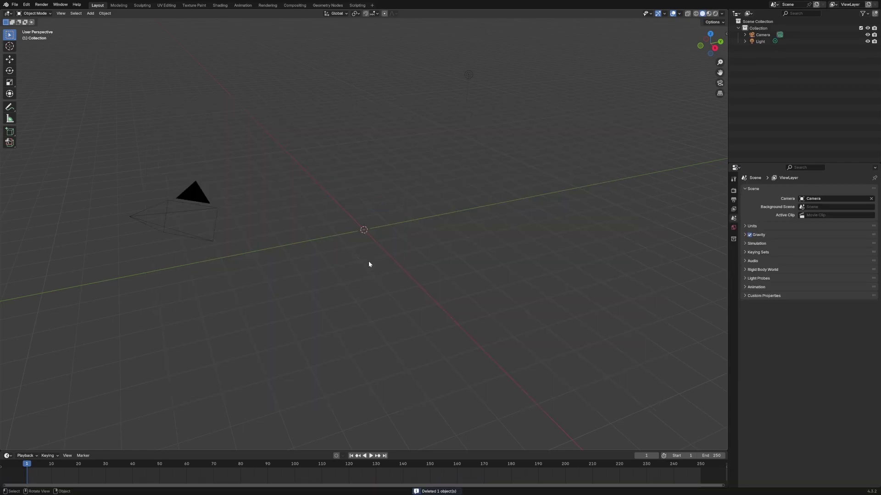
{"action": "key", "text": "shift+a"}
{"action": "mouse_move", "coordinate": [354, 250]}
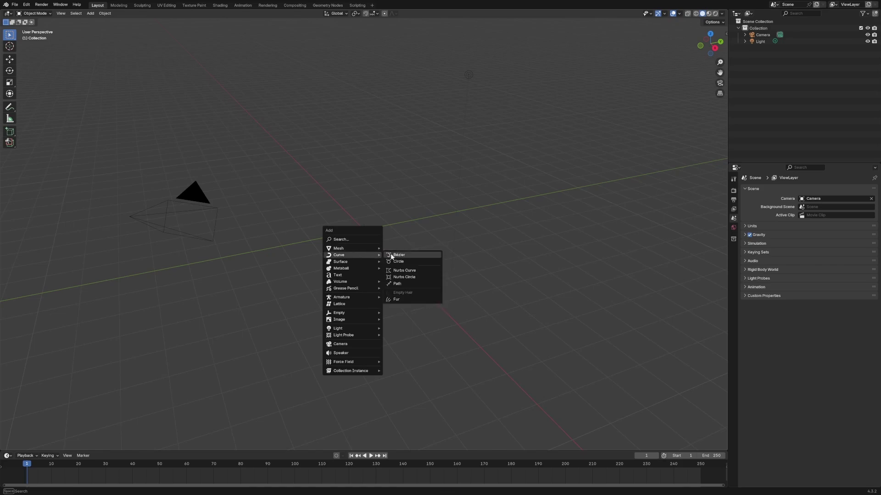
{"action": "left_click", "coordinate": [398, 261]}
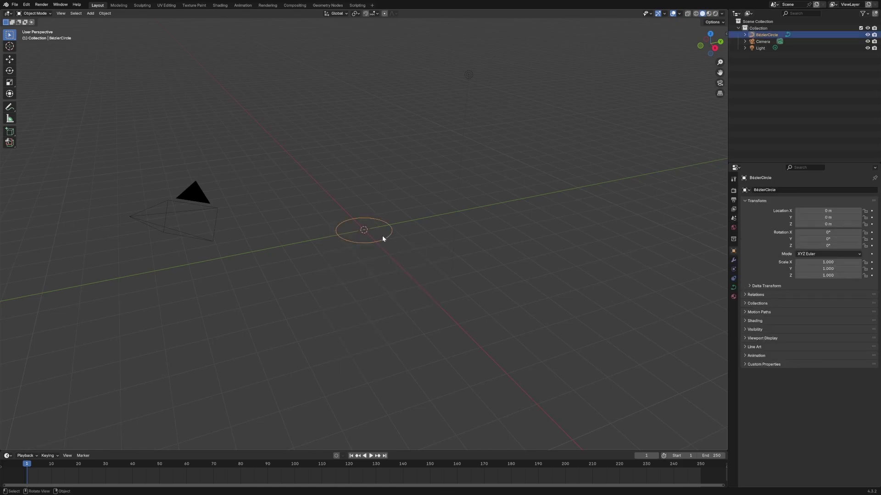
Step: Rename the Bézier circle object to "chain link"
{"action": "key", "text": "F2"}
{"action": "type", "text": "chain link"}
{"action": "key", "text": "Return"}
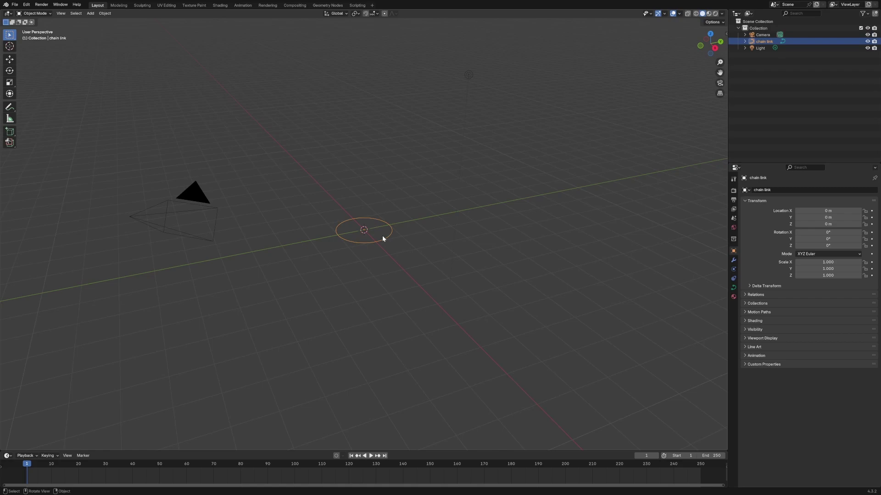
Step: Enter Edit Mode on the chain link curve and view it from the top
{"action": "key", "text": "Tab"}
{"action": "key", "text": "KP_7"}
{"action": "scroll", "coordinate": [388, 240], "scroll_direction": "up", "scroll_amount": 4}
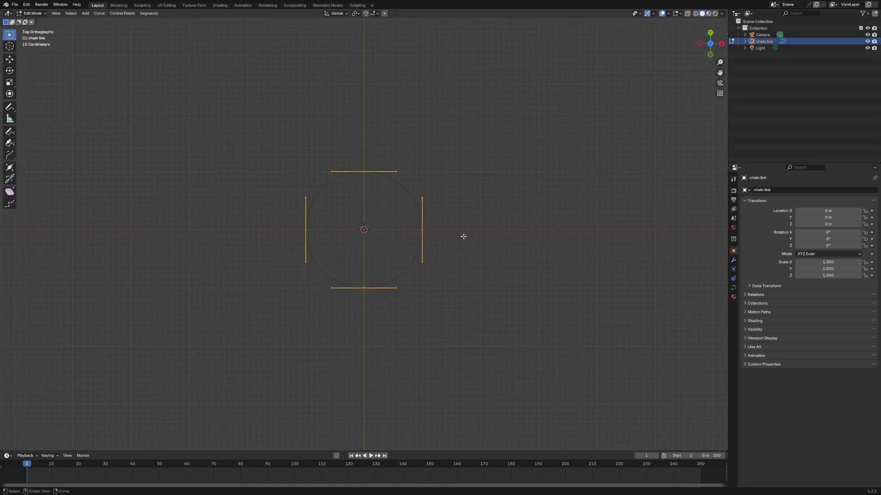
Step: Select the control point on the circle's +X side and sketch freehand annotation strokes around the curve's points and handles
{"action": "left_click", "coordinate": [422, 230]}
{"action": "left_click_drag", "start_coordinate": [422, 170], "coordinate": [420, 265]}
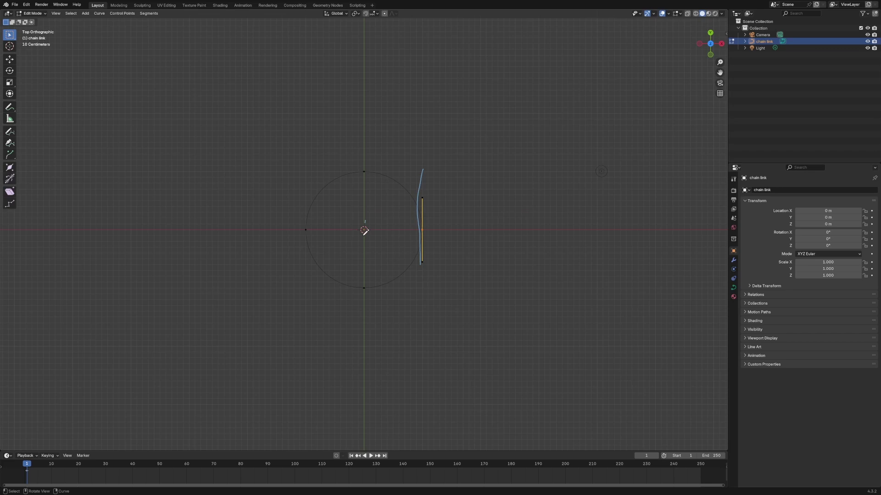
{"action": "left_click_drag", "start_coordinate": [363, 235], "coordinate": [362, 248]}
{"action": "left_click_drag", "start_coordinate": [366, 230], "coordinate": [411, 234]}
{"action": "left_click_drag", "start_coordinate": [404, 228], "coordinate": [410, 242]}
{"action": "mouse_move", "coordinate": [299, 230]}
{"action": "left_mouse_down"}
{"action": "mouse_move", "coordinate": [355, 230]}
{"action": "mouse_move", "coordinate": [307, 253]}
{"action": "left_mouse_up"}
{"action": "mouse_move", "coordinate": [336, 243]}
{"action": "right_mouse_down"}
{"action": "mouse_move", "coordinate": [309, 216]}
{"action": "mouse_move", "coordinate": [419, 174]}
{"action": "mouse_move", "coordinate": [419, 291]}
{"action": "mouse_move", "coordinate": [405, 292]}
{"action": "right_mouse_up"}
Step: Move the circle's +Y and -Y control points 0.6 m toward the centre along Y to form an elongated oval, and leave Edit Mode
{"action": "left_click", "coordinate": [364, 172]}
{"action": "key", "text": "g"}
{"action": "key", "text": "y"}
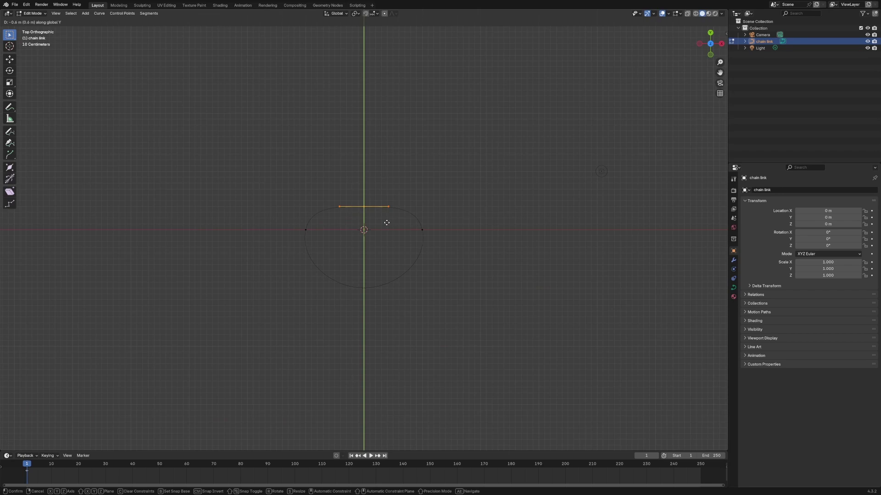
{"action": "left_click", "coordinate": [386, 222]}
{"action": "left_click", "coordinate": [390, 294]}
{"action": "key", "text": "g"}
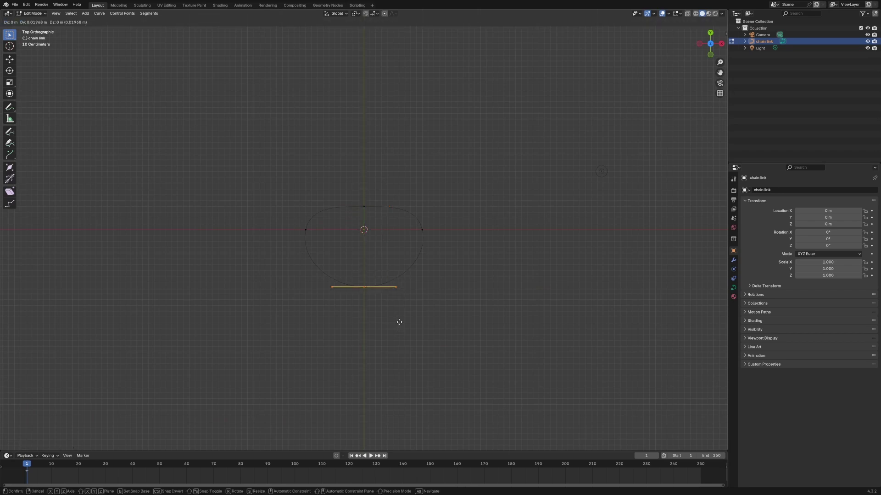
{"action": "key", "text": "y"}
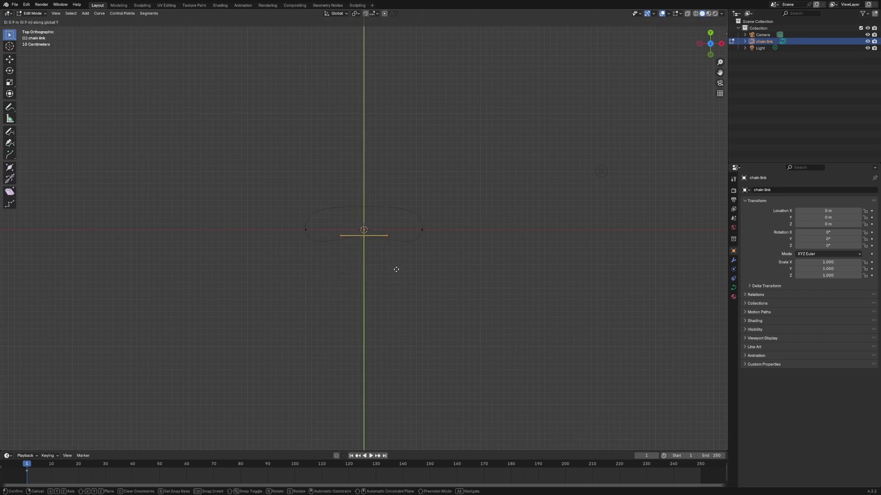
{"action": "left_click", "coordinate": [395, 288]}
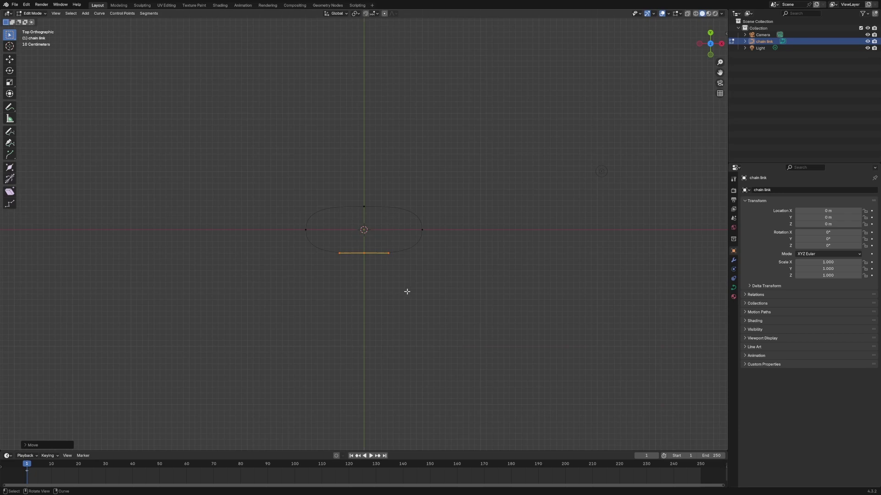
{"action": "left_click", "coordinate": [407, 260]}
{"action": "key", "text": "Tab"}
Step: Select the chain link curve and create a new geometry node tree for it in the Geometry Nodes workspace
{"action": "left_click", "coordinate": [421, 255]}
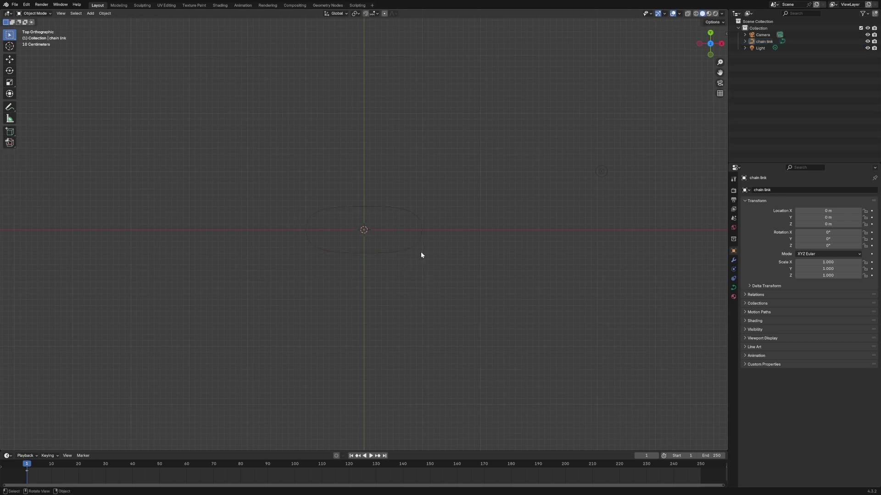
{"action": "left_click", "coordinate": [403, 252]}
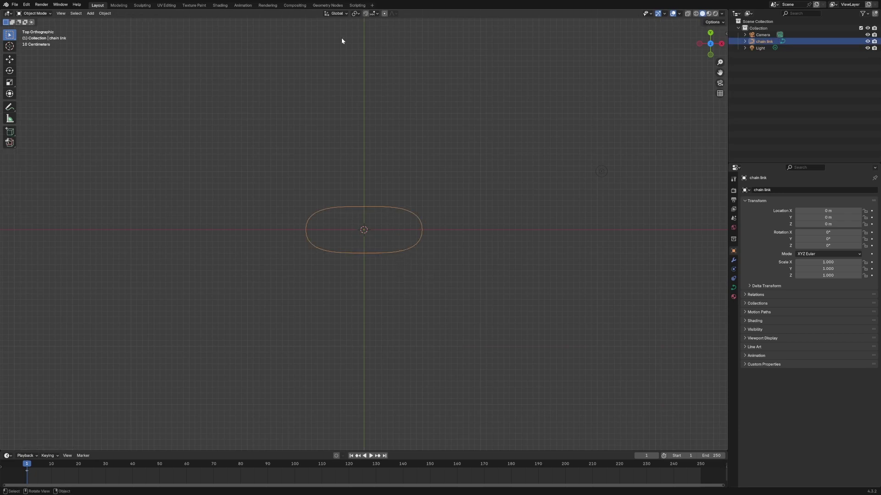
{"action": "left_click", "coordinate": [328, 5]}
{"action": "left_click", "coordinate": [364, 234]}
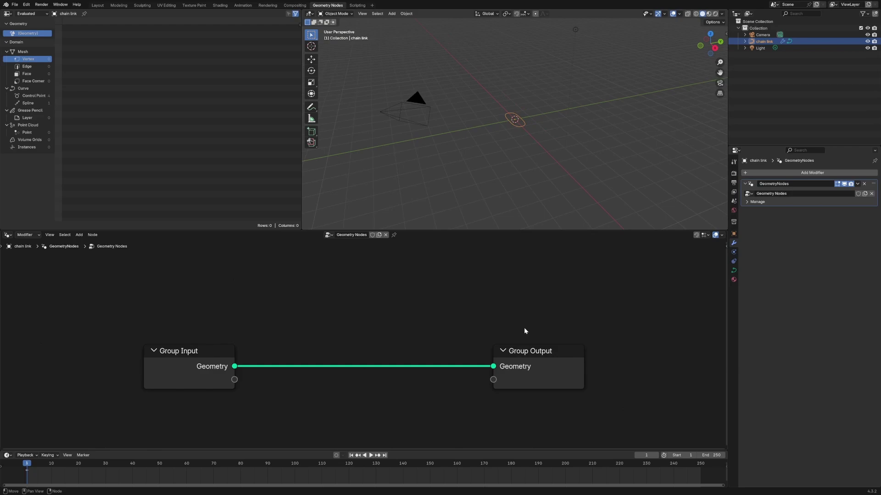
Step: Insert a Curve to Mesh node between the Group Input and Group Output nodes
{"action": "key", "text": "shift+a"}
{"action": "mouse_move", "coordinate": [233, 327]}
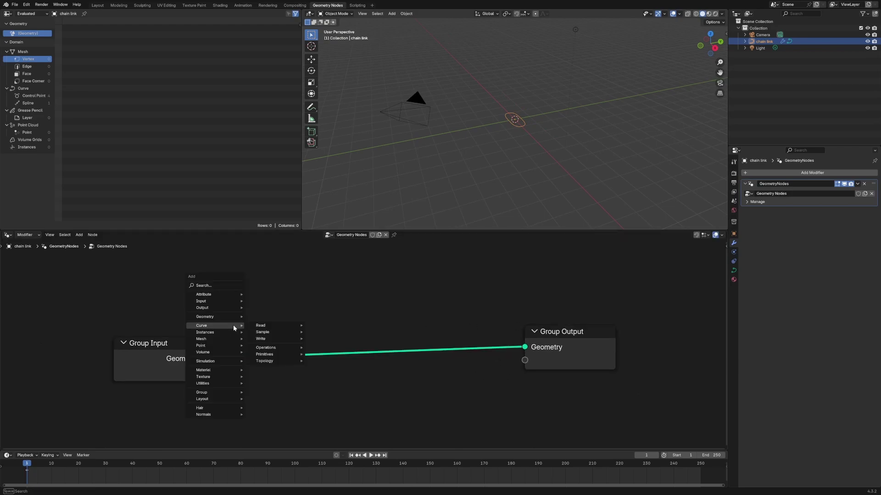
{"action": "type", "text": "curve to mesh"}
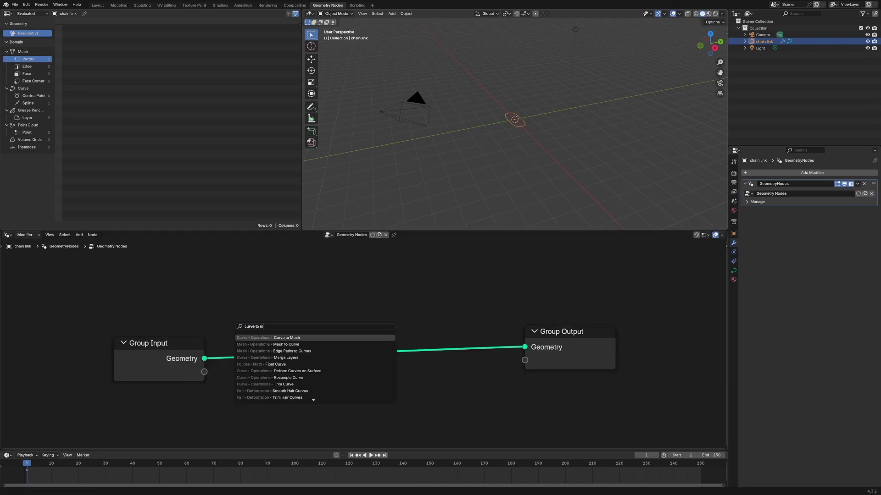
{"action": "key", "text": "Return"}
{"action": "left_click", "coordinate": [306, 316]}
Step: Add a Curve Circle node and connect its Curve output to the Profile Curve input of Curve to Mesh
{"action": "key", "text": "shift+a"}
{"action": "type", "text": "curve c"}
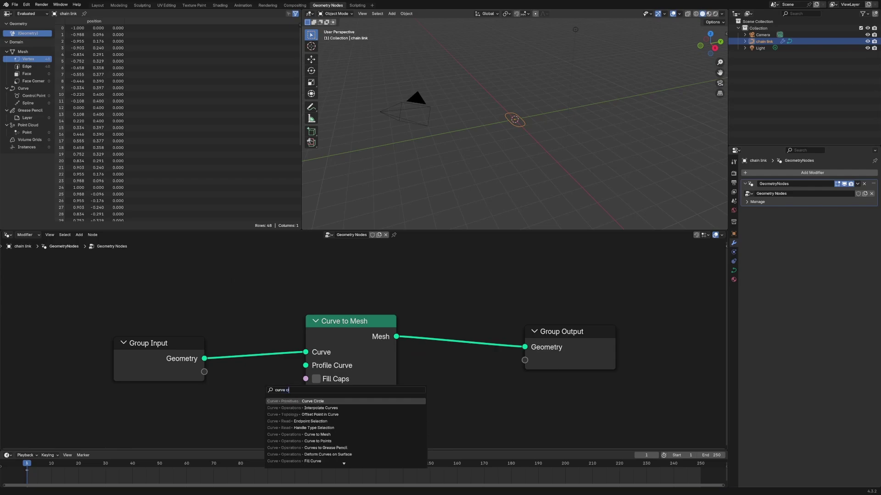
{"action": "key", "text": "Return"}
{"action": "left_click", "coordinate": [204, 400]}
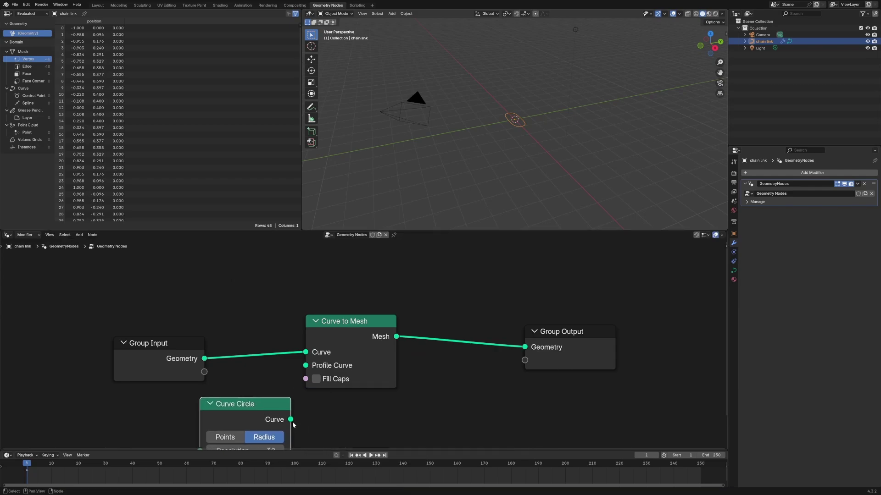
{"action": "left_click_drag", "start_coordinate": [291, 420], "coordinate": [306, 366]}
Step: Set the Curve Circle node's resolution to 16 and its radius to 0.2 m
{"action": "middle_click_drag", "start_coordinate": [426, 423], "coordinate": [447, 339]}
{"action": "double_click", "coordinate": [265, 368]}
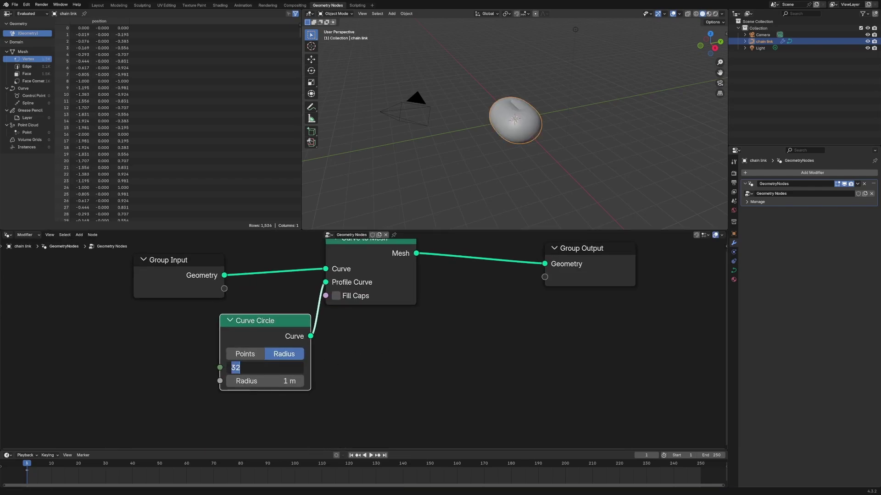
{"action": "type", "text": "16"}
{"action": "key", "text": "Return"}
{"action": "double_click", "coordinate": [264, 381]}
{"action": "type", "text": "."}
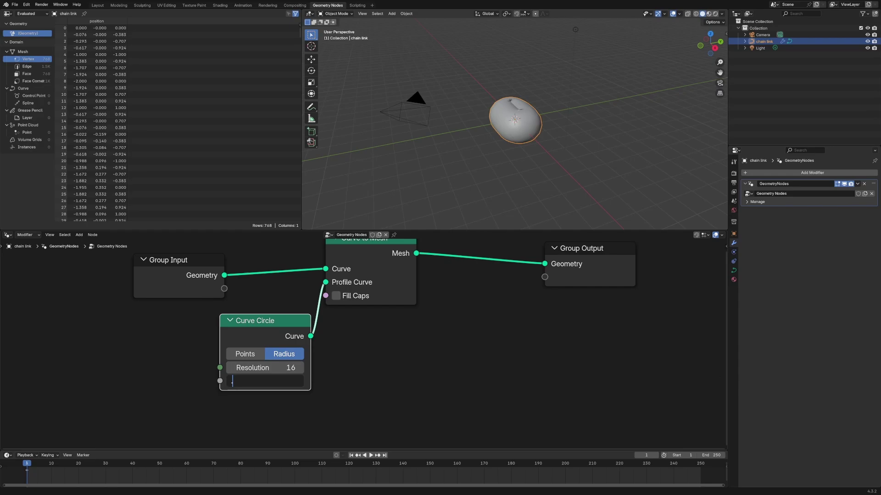
{"action": "type", "text": "2"}
{"action": "key", "text": "Return"}
Step: Spread the nodes apart and insert a Set Curve Radius node between Group Input and Curve to Mesh
{"action": "left_click_drag", "start_coordinate": [281, 341], "coordinate": [334, 347]}
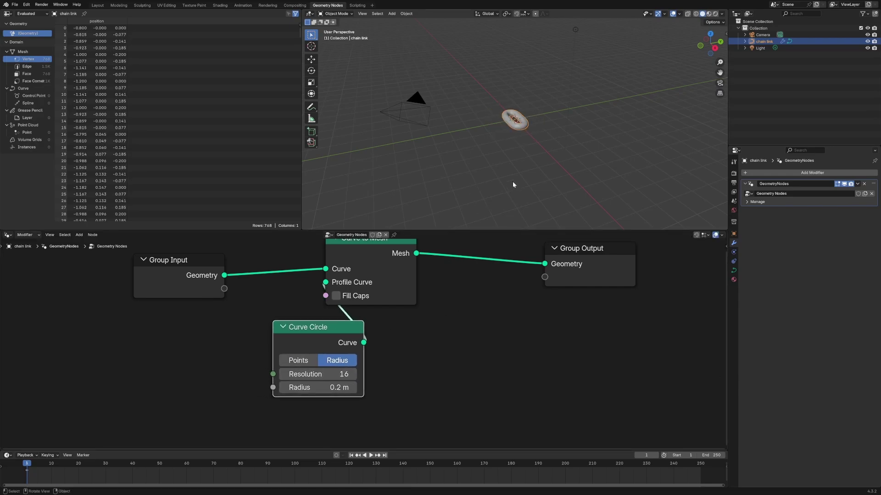
{"action": "left_click_drag", "start_coordinate": [581, 277], "coordinate": [595, 275]}
{"action": "left_click_drag", "start_coordinate": [407, 281], "coordinate": [457, 283]}
{"action": "left_click", "coordinate": [322, 291]}
{"action": "key", "text": "shift+a"}
{"action": "mouse_move", "coordinate": [322, 291]}
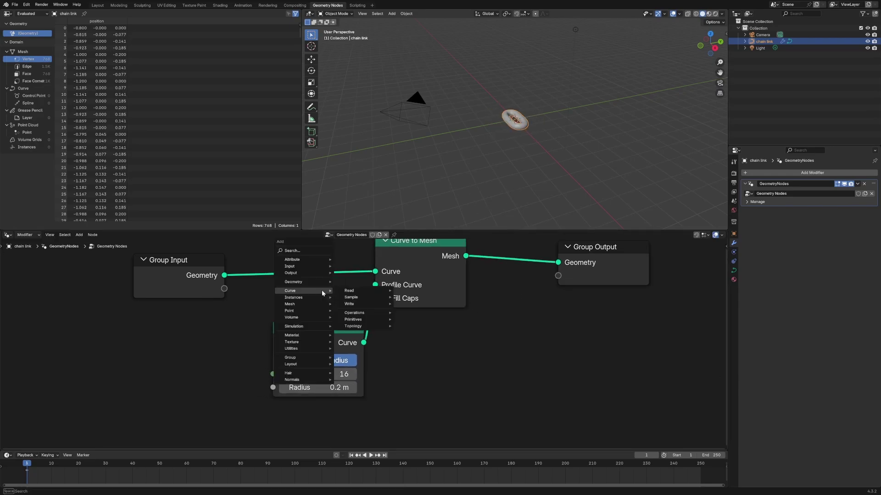
{"action": "type", "text": "curve rad"}
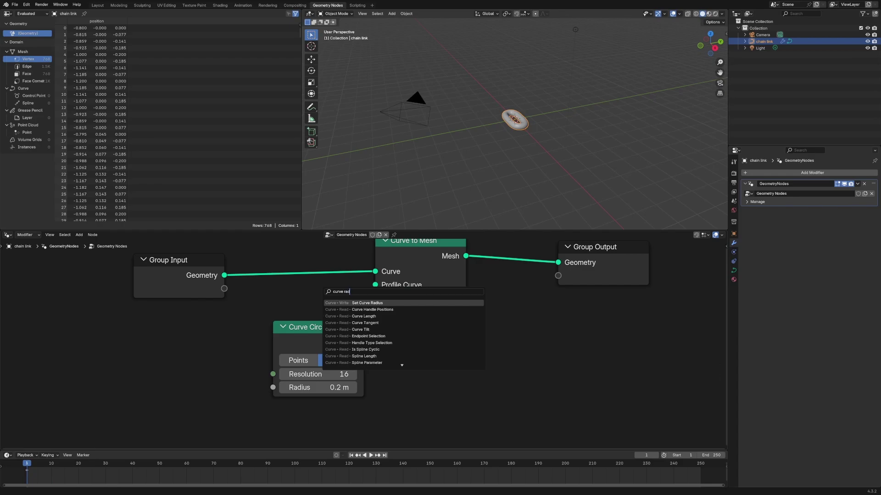
{"action": "key", "text": "Return"}
{"action": "left_click", "coordinate": [334, 307]}
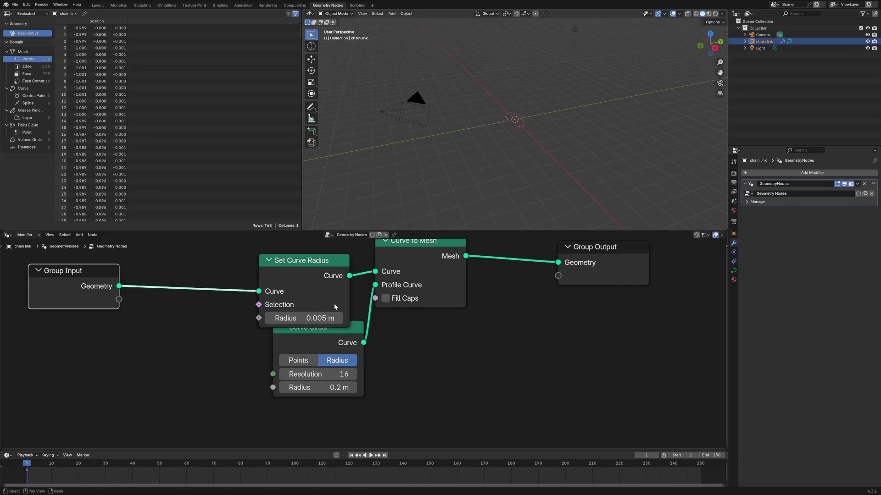
Step: Move the Curve to Mesh and Curve Circle nodes clear of Set Curve Radius and set its radius to 1 m
{"action": "left_click_drag", "start_coordinate": [427, 273], "coordinate": [488, 290]}
{"action": "left_click_drag", "start_coordinate": [358, 355], "coordinate": [421, 391]}
{"action": "left_click", "coordinate": [322, 318]}
{"action": "type", "text": "1"}
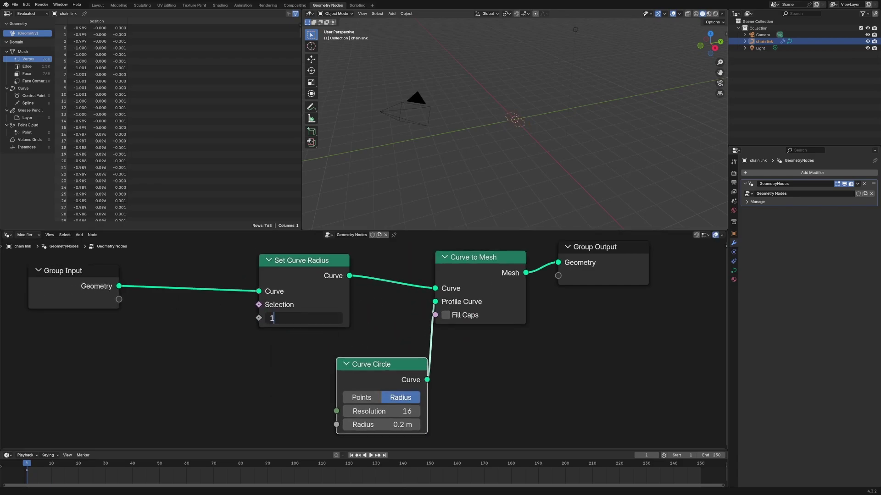
{"action": "key", "text": "Return"}
Step: Add a Random Value node with a minimum of 0.8 and connect it to the Radius input of Set Curve Radius
{"action": "key", "text": "shift+a"}
{"action": "type", "text": "ran"}
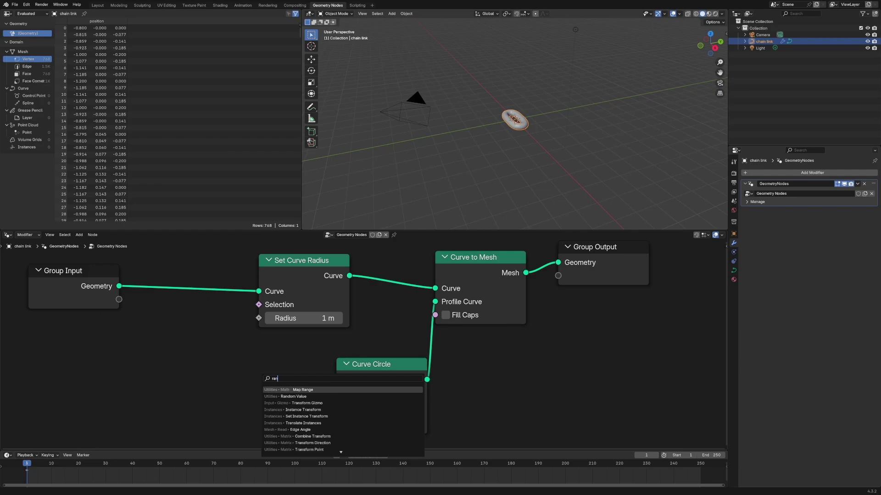
{"action": "type", "text": "dom"}
{"action": "key", "text": "Return"}
{"action": "left_click", "coordinate": [209, 362]}
{"action": "left_click", "coordinate": [252, 415]}
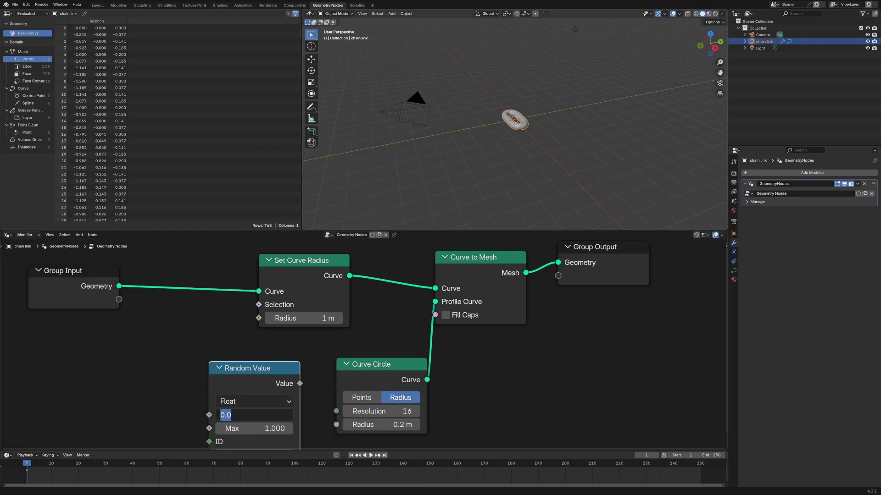
{"action": "type", "text": "0.8"}
{"action": "key", "text": "Return"}
{"action": "left_click_drag", "start_coordinate": [300, 384], "coordinate": [259, 318]}
Step: Insert a Resample Curve node between Group Input and Set Curve Radius and set its count to 20
{"action": "key", "text": "shift+a"}
{"action": "type", "text": "resample"}
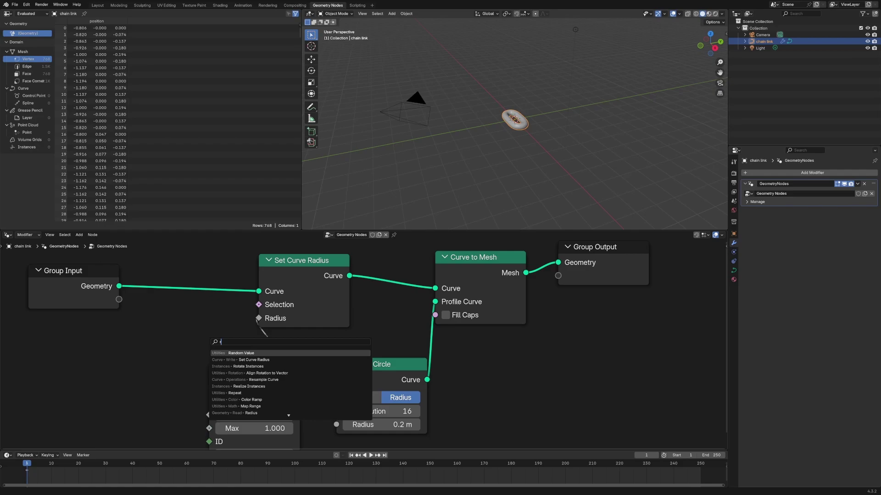
{"action": "key", "text": "Return"}
{"action": "left_click", "coordinate": [158, 255]}
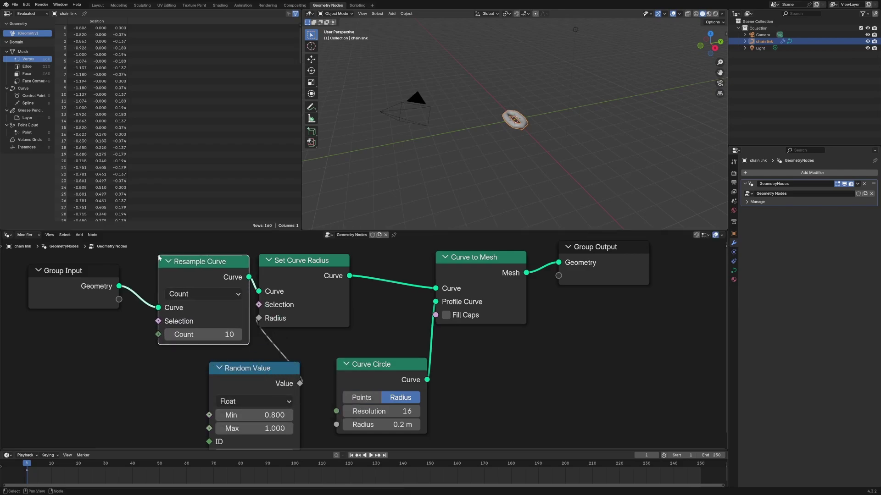
{"action": "left_click", "coordinate": [202, 334]}
{"action": "type", "text": "20"}
{"action": "key", "text": "Return"}
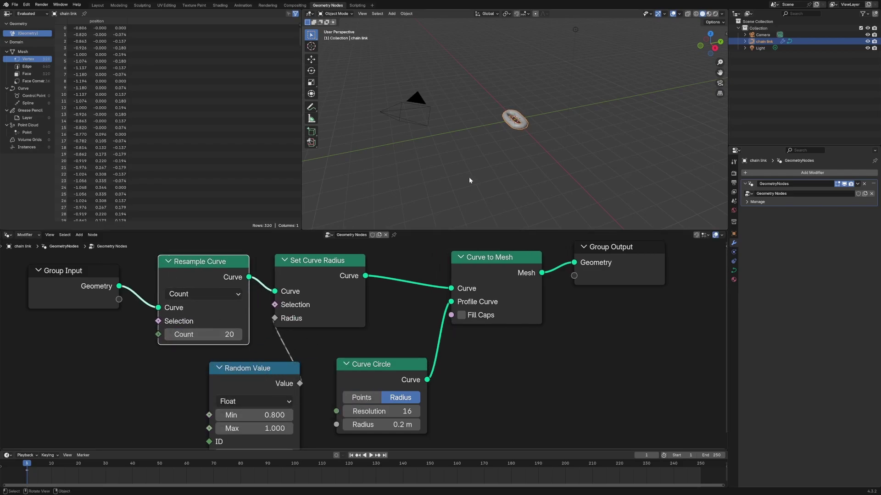
Step: Deselect the chain link for a closer look and reposition the Random Value and Curve Circle nodes
{"action": "left_click", "coordinate": [470, 176]}
{"action": "middle_click_drag", "start_coordinate": [525, 139], "coordinate": [505, 154]}
{"action": "scroll", "coordinate": [508, 158], "scroll_direction": "up", "scroll_amount": 5}
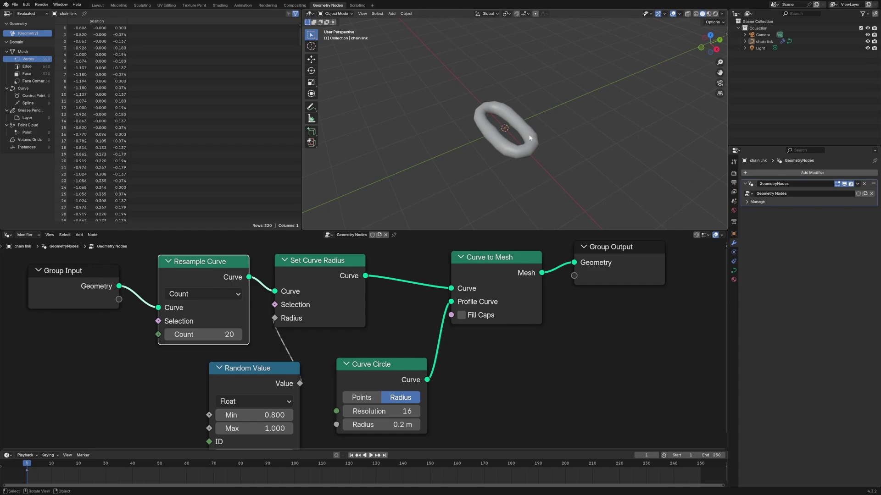
{"action": "left_click_drag", "start_coordinate": [256, 368], "coordinate": [279, 343]}
{"action": "left_click_drag", "start_coordinate": [390, 365], "coordinate": [474, 362]}
Step: Try Random Value minimums of 0.1 and -0.6 on the link's thickness and set the minimum back to 0.8
{"action": "left_click", "coordinate": [295, 389]}
{"action": "type", "text": "0.1"}
{"action": "key", "text": "Return"}
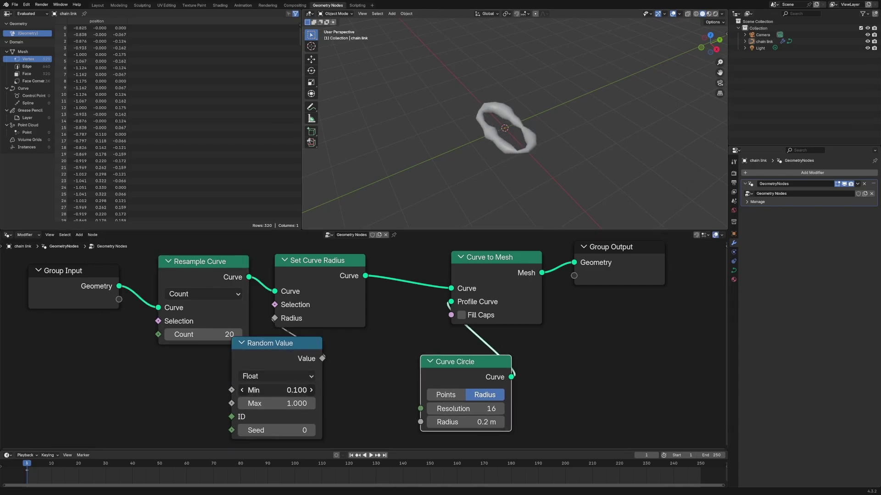
{"action": "left_click_drag", "start_coordinate": [275, 390], "coordinate": [240, 389]}
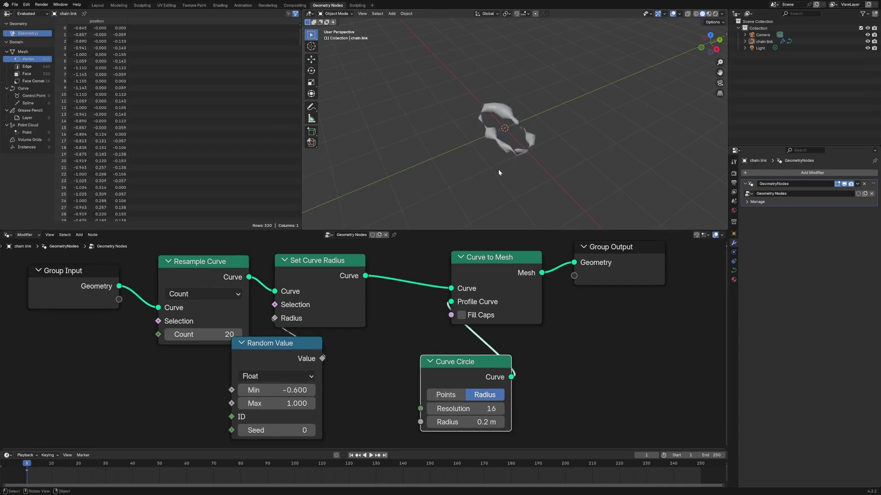
{"action": "left_click", "coordinate": [270, 390]}
{"action": "type", "text": "0.8"}
{"action": "key", "text": "Return"}
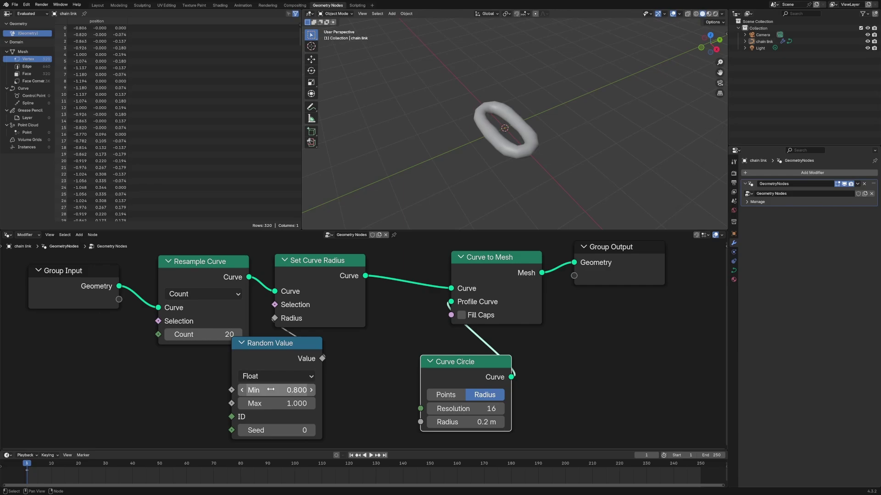
Step: Move the Random Value node down so its link to Set Curve Radius is clear
{"action": "middle_click_drag", "start_coordinate": [538, 188], "coordinate": [531, 169]}
{"action": "left_click_drag", "start_coordinate": [308, 354], "coordinate": [331, 364]}
{"action": "left_click", "coordinate": [487, 153]}
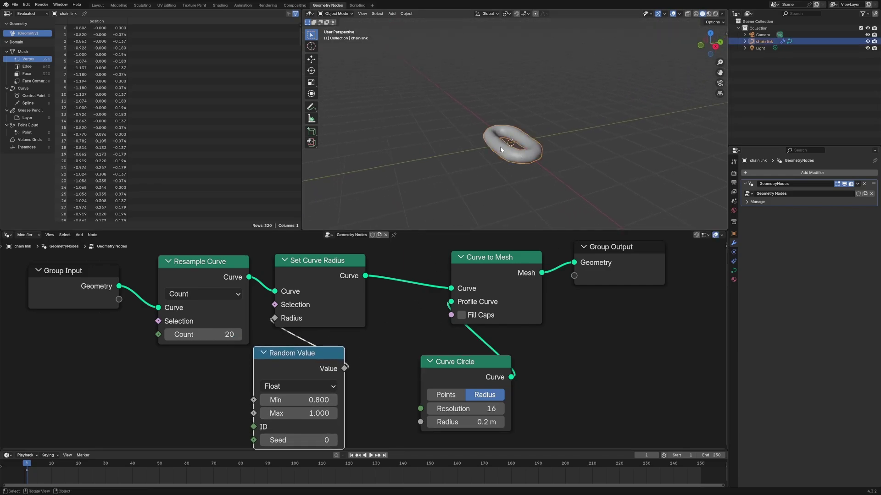
{"action": "key", "text": "Tab"}
{"action": "left_click", "coordinate": [524, 140]}
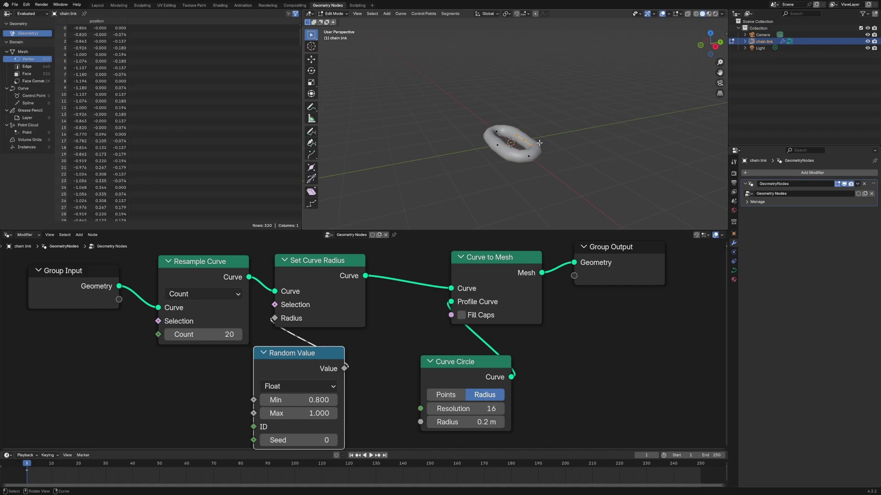
{"action": "key", "text": "g"}
{"action": "right_click", "coordinate": [536, 132]}
{"action": "left_click", "coordinate": [548, 130]}
Step: Shift the Set Curve Radius node away from Resample Curve, return to Object Mode and move the chain link away from the world origin
{"action": "left_click_drag", "start_coordinate": [321, 260], "coordinate": [350, 254]}
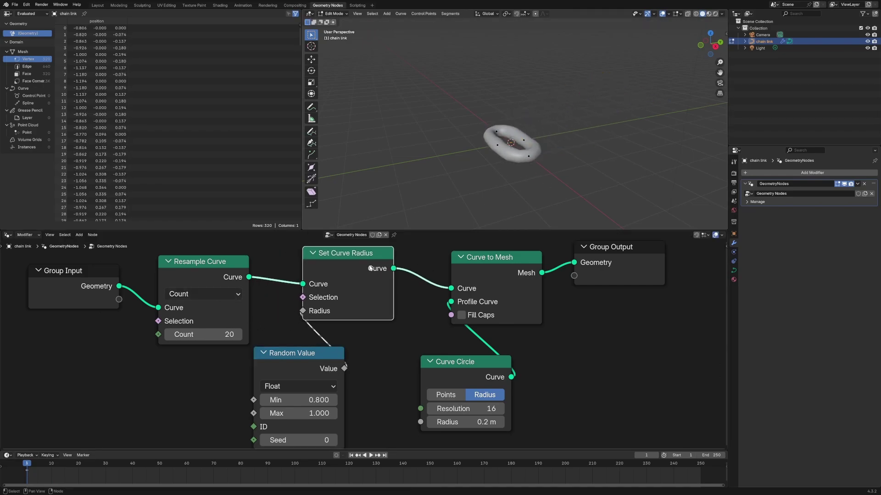
{"action": "key", "text": "Tab"}
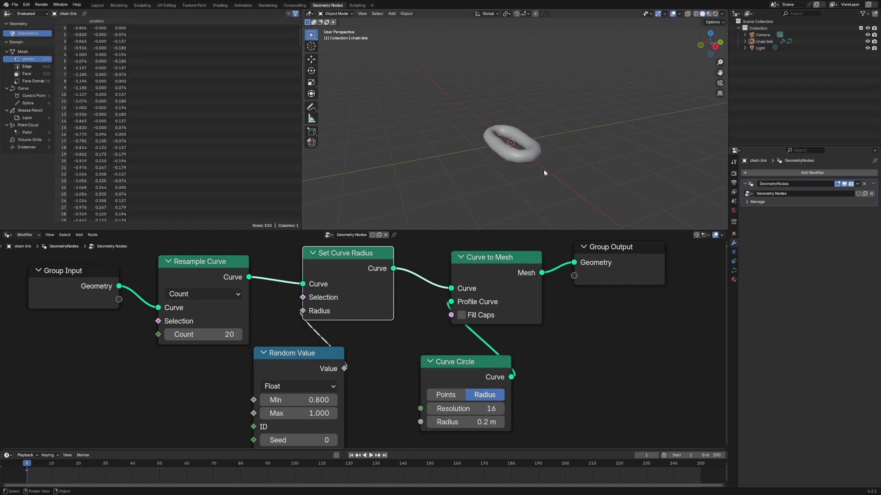
{"action": "key", "text": "g"}
{"action": "left_click", "coordinate": [387, 171]}
{"action": "left_click", "coordinate": [524, 153]}
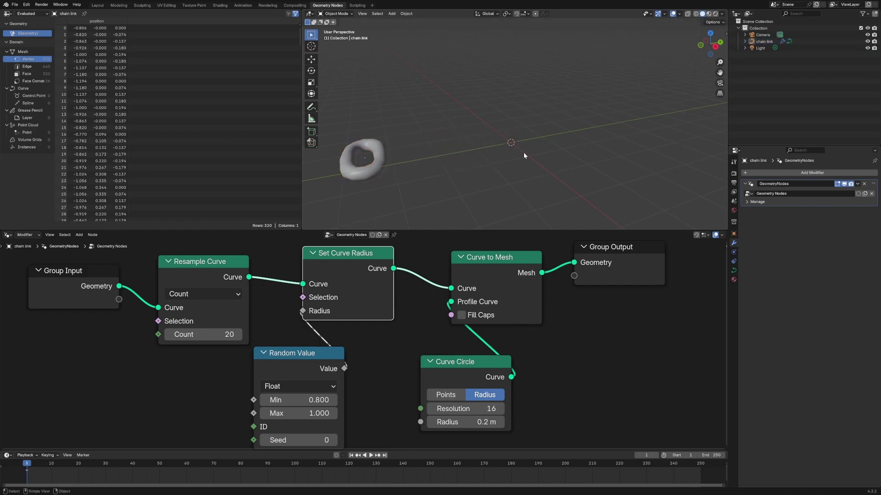
Step: Add a Bézier curve at the world origin
{"action": "key", "text": "shift+a"}
{"action": "mouse_move", "coordinate": [510, 126]}
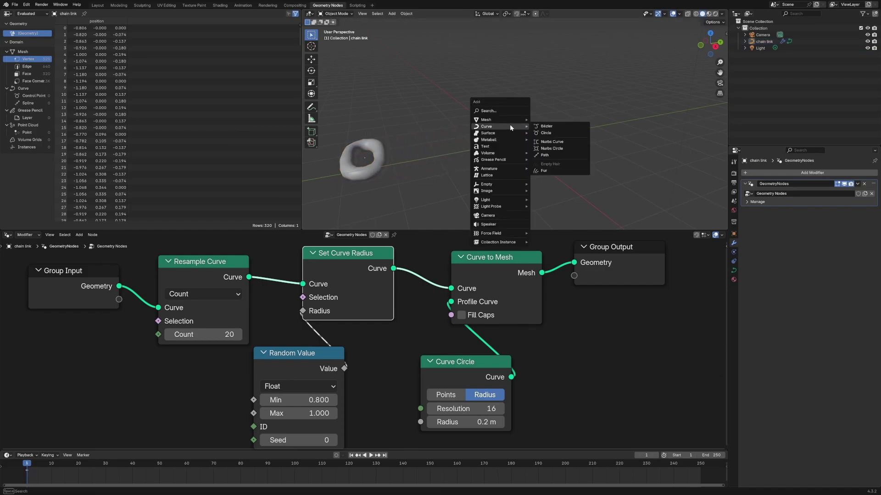
{"action": "left_click", "coordinate": [547, 127]}
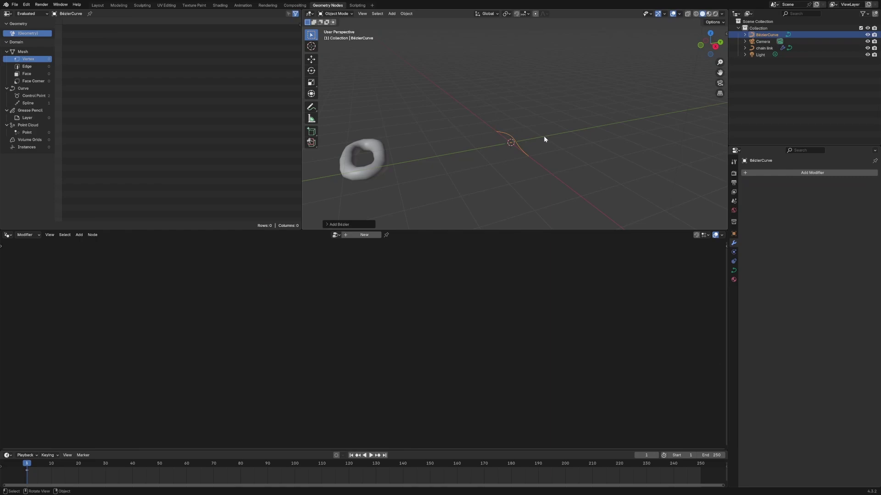
Step: Scale the chain link by 0.5 and apply its scale
{"action": "left_click", "coordinate": [379, 163]}
{"action": "type", "text": "s.5"}
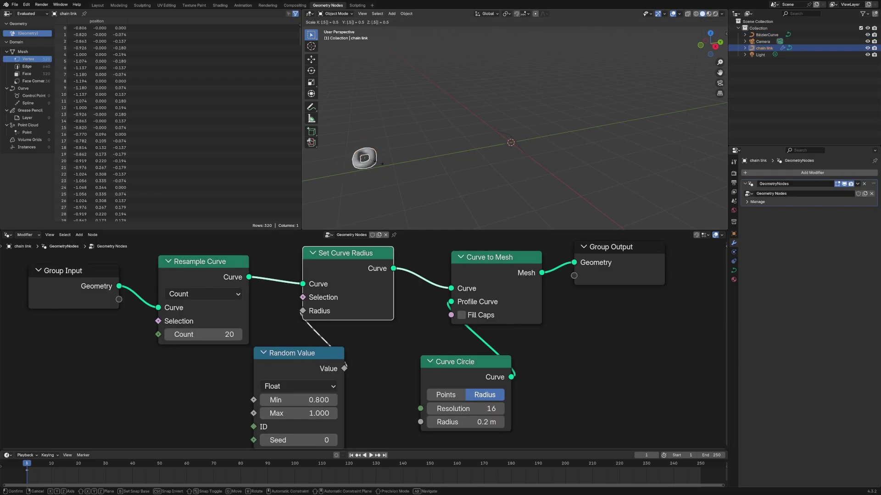
{"action": "key", "text": "Return"}
{"action": "key", "text": "ctrl+a"}
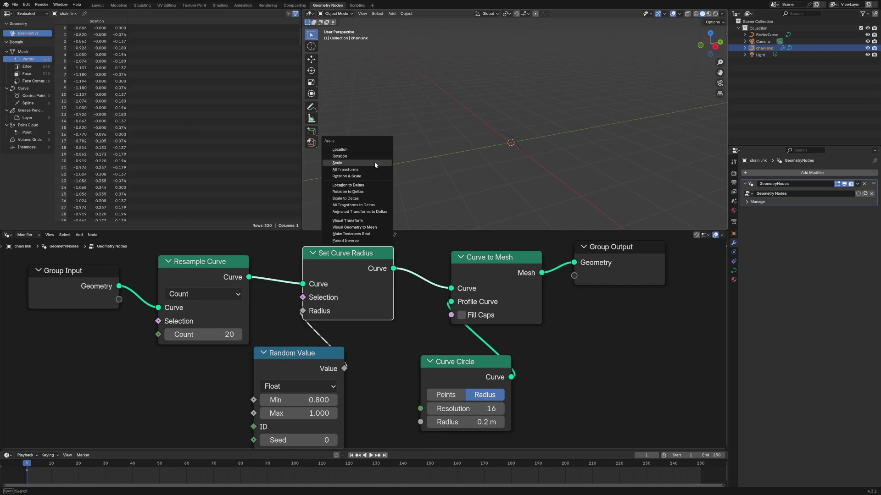
{"action": "left_click", "coordinate": [354, 163]}
Step: Create a new geometry node group on the Bézier curve and name it "chain link instancer"
{"action": "left_click", "coordinate": [511, 146]}
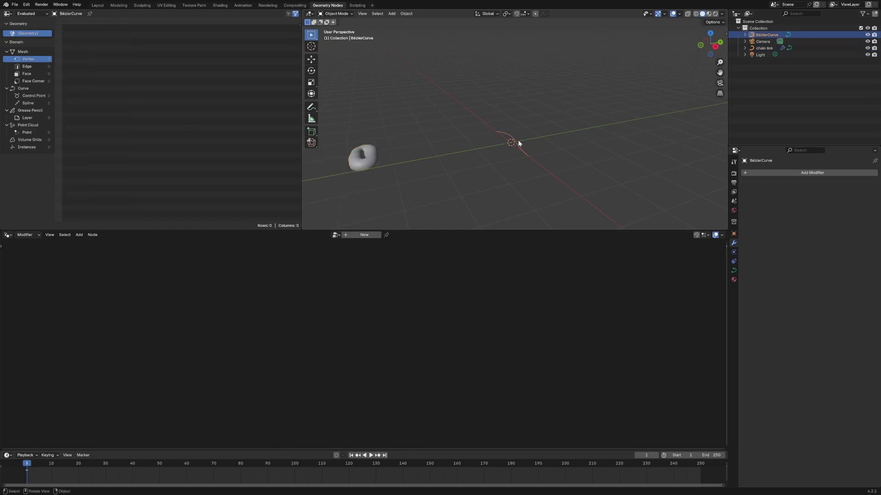
{"action": "left_click", "coordinate": [357, 235]}
{"action": "double_click", "coordinate": [356, 235]}
{"action": "type", "text": "chain"}
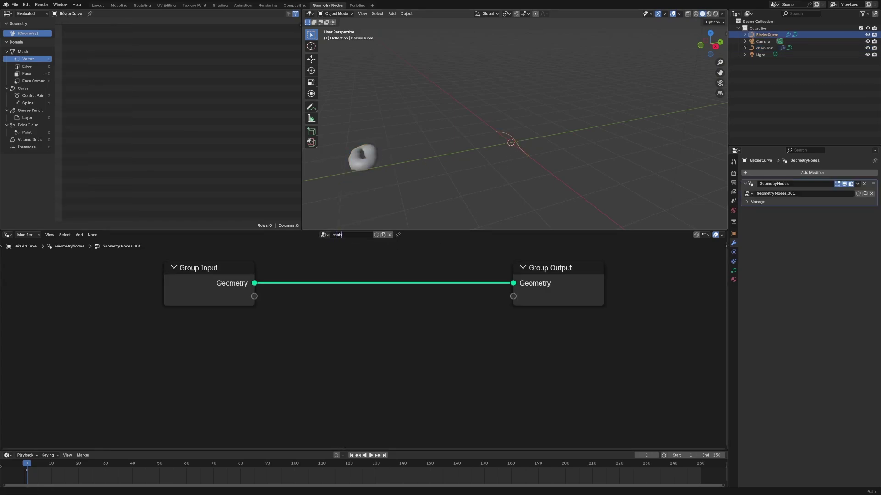
{"action": "type", "text": " link instancer"}
{"action": "key", "text": "Return"}
Step: Bring the chain link object into the node tree as an Object Info node and spread out the group nodes around it
{"action": "left_click_drag", "start_coordinate": [764, 48], "coordinate": [222, 334]}
{"action": "left_click_drag", "start_coordinate": [223, 294], "coordinate": [213, 289]}
{"action": "left_click_drag", "start_coordinate": [546, 295], "coordinate": [609, 284]}
{"action": "scroll", "coordinate": [369, 344], "scroll_direction": "down", "scroll_amount": 4}
{"action": "middle_click_drag", "start_coordinate": [373, 341], "coordinate": [359, 312]}
{"action": "left_click_drag", "start_coordinate": [271, 337], "coordinate": [237, 347]}
{"action": "left_click_drag", "start_coordinate": [555, 258], "coordinate": [562, 268]}
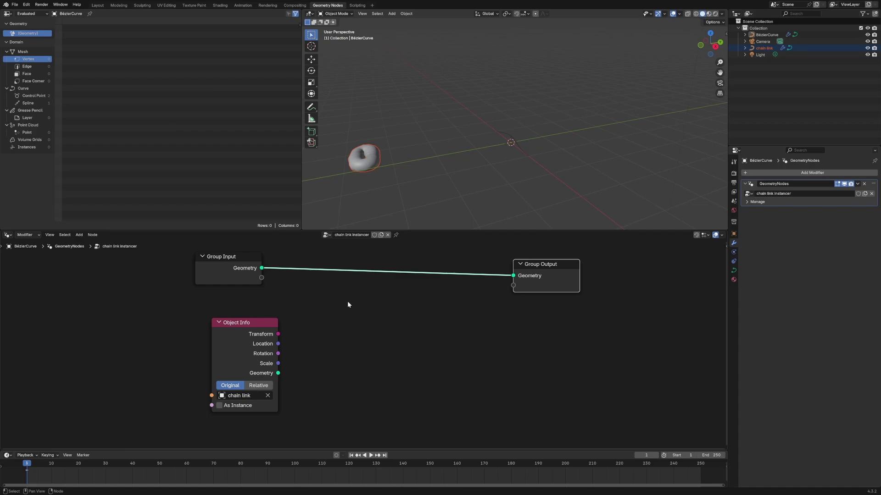
Step: Insert a Resample Curve node between Group Input and Group Output
{"action": "key", "text": "shift+a"}
{"action": "type", "text": "rea"}
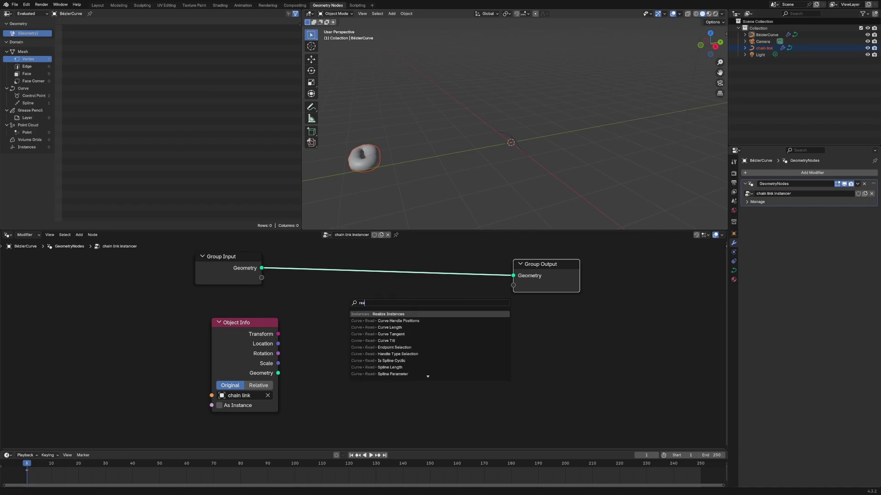
{"action": "key", "text": "BackSpace"}
{"action": "type", "text": "sa"}
{"action": "key", "text": "Return"}
{"action": "left_click", "coordinate": [342, 259]}
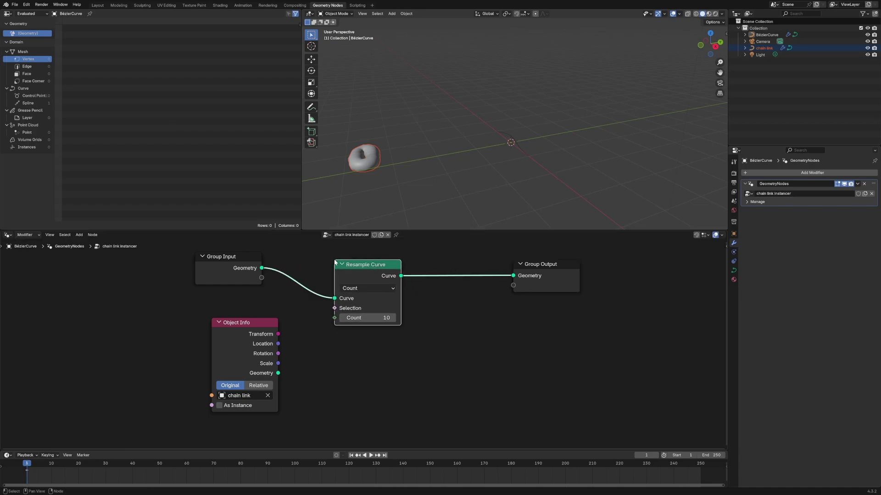
Step: Switch the Bézier curve's Resample Curve node to Length mode with a length of 0.5 m
{"action": "middle_click_drag", "start_coordinate": [394, 173], "coordinate": [399, 139]}
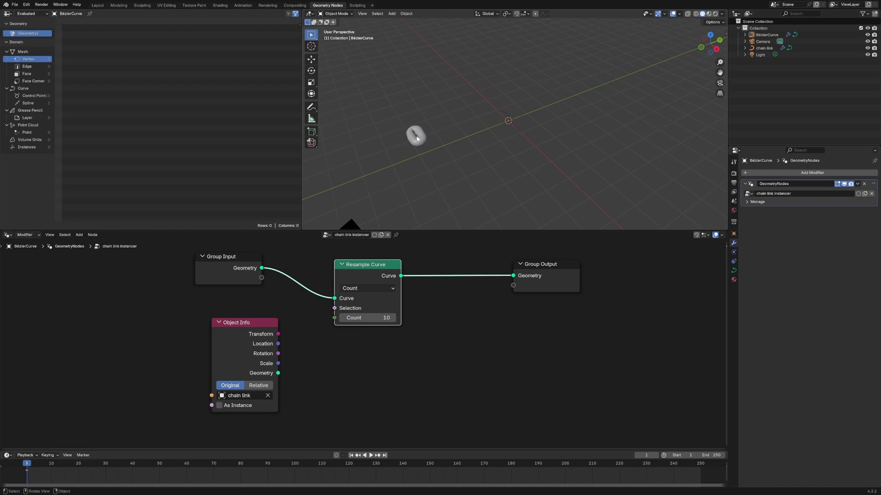
{"action": "left_click", "coordinate": [413, 138]}
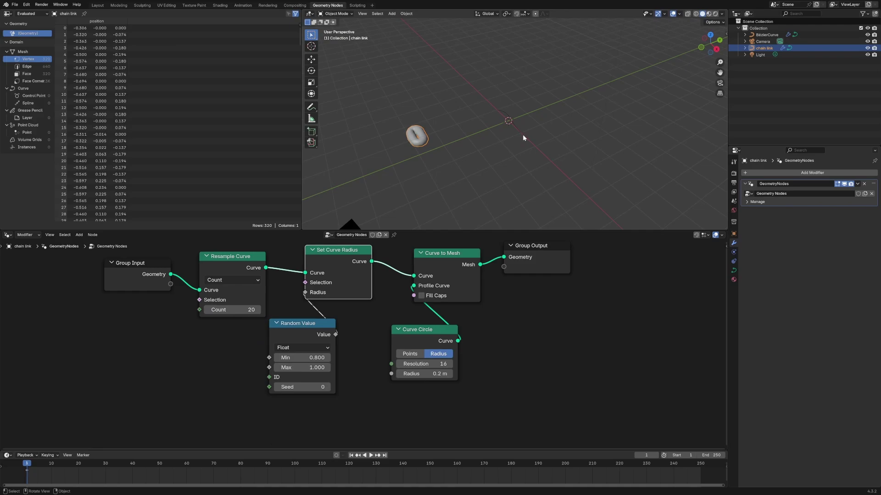
{"action": "left_click", "coordinate": [517, 124]}
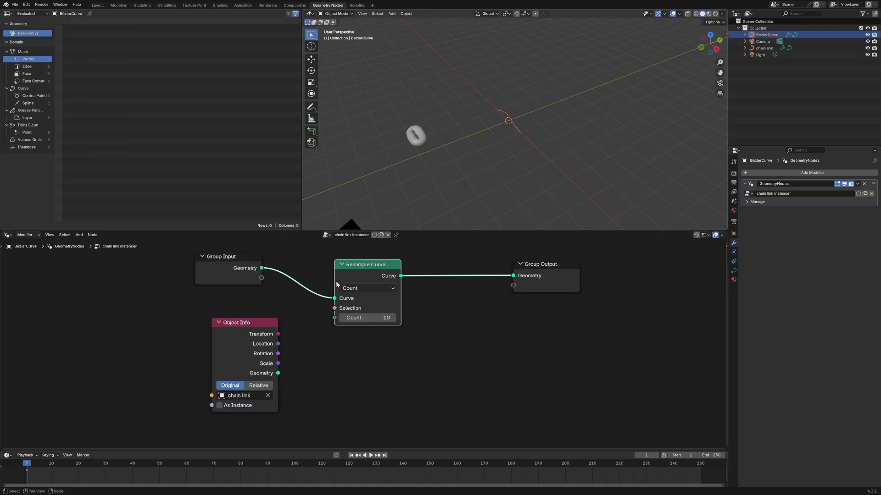
{"action": "left_click", "coordinate": [370, 289]}
{"action": "left_click", "coordinate": [363, 331]}
{"action": "left_click", "coordinate": [364, 318]}
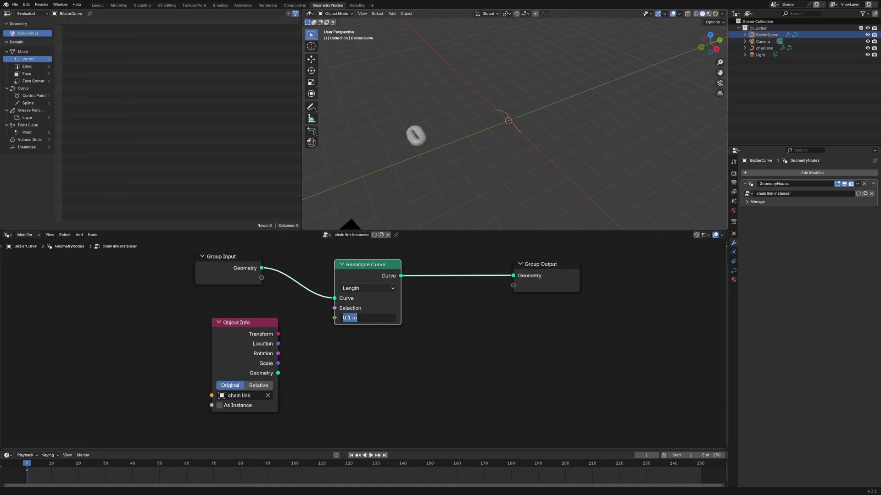
{"action": "type", "text": ".5"}
{"action": "key", "text": "Return"}
Step: Make room in the node tree and insert an Instance on Points node between Resample Curve and Group Output
{"action": "left_click_drag", "start_coordinate": [551, 276], "coordinate": [587, 274]}
{"action": "left_click_drag", "start_coordinate": [374, 280], "coordinate": [350, 285]}
{"action": "left_click_drag", "start_coordinate": [229, 330], "coordinate": [219, 348]}
{"action": "key", "text": "shift+a"}
{"action": "type", "text": "instna"}
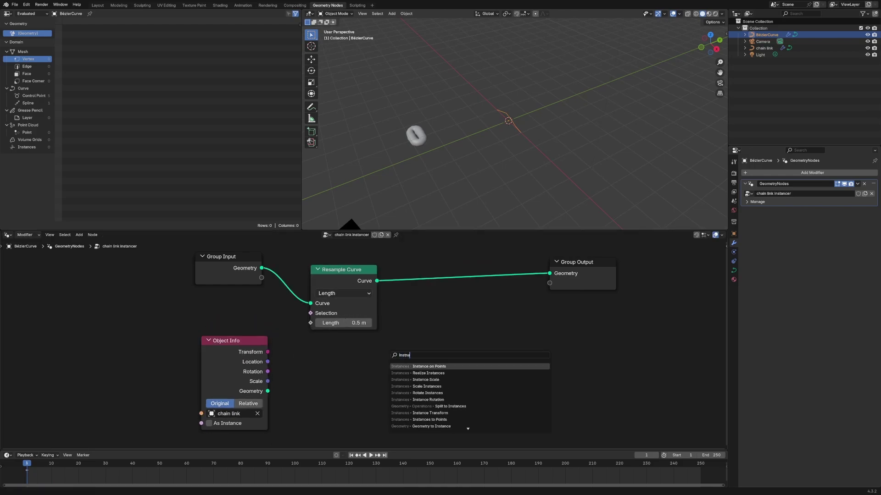
{"action": "key", "text": "Return"}
{"action": "left_click", "coordinate": [386, 289]}
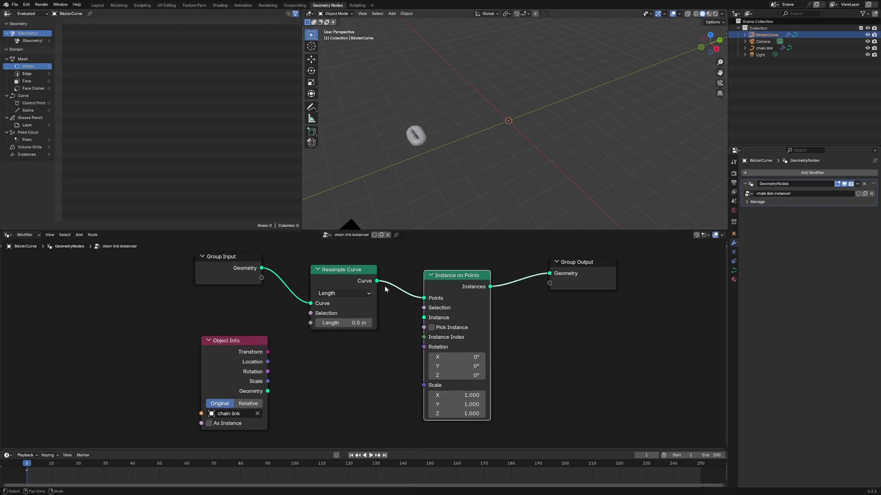
Step: Connect the Object Info geometry to the Instance input of Instance on Points and space out the nodes
{"action": "left_click_drag", "start_coordinate": [362, 267], "coordinate": [351, 266]}
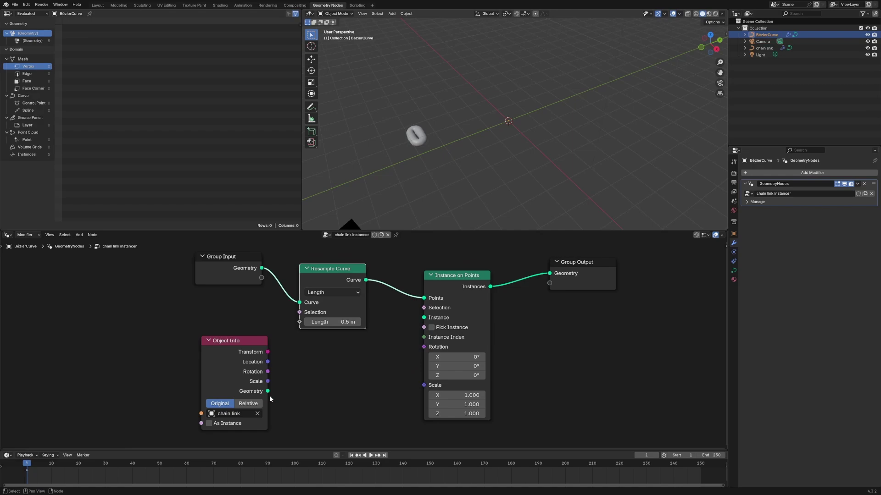
{"action": "left_click_drag", "start_coordinate": [268, 391], "coordinate": [423, 317]}
{"action": "left_click_drag", "start_coordinate": [464, 275], "coordinate": [473, 274]}
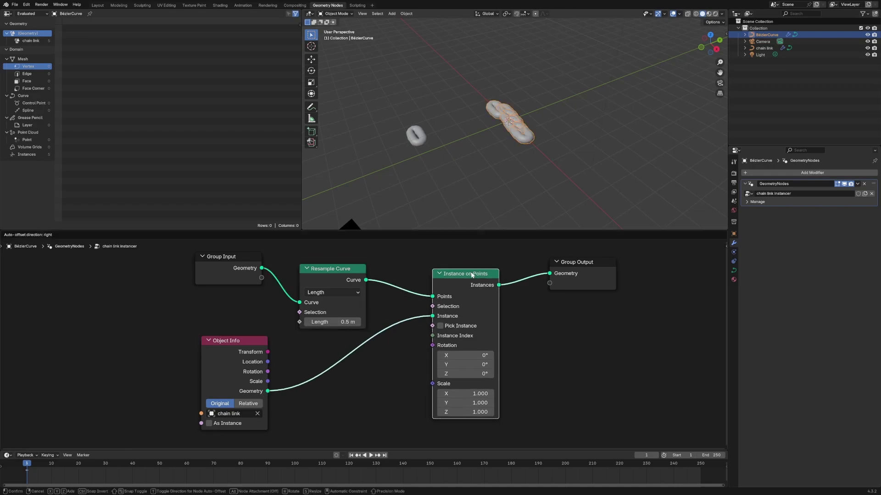
{"action": "left_click", "coordinate": [526, 153]}
{"action": "middle_click_drag", "start_coordinate": [526, 153], "coordinate": [524, 166]}
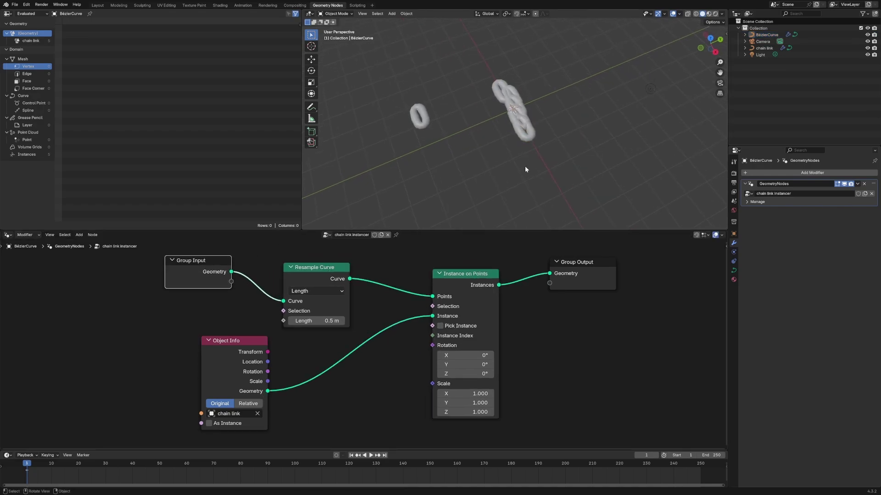
Step: Thin the chain link by setting its Curve Circle radius to 0.1 m, and reselect the Bézier curve's chain
{"action": "left_click", "coordinate": [416, 120]}
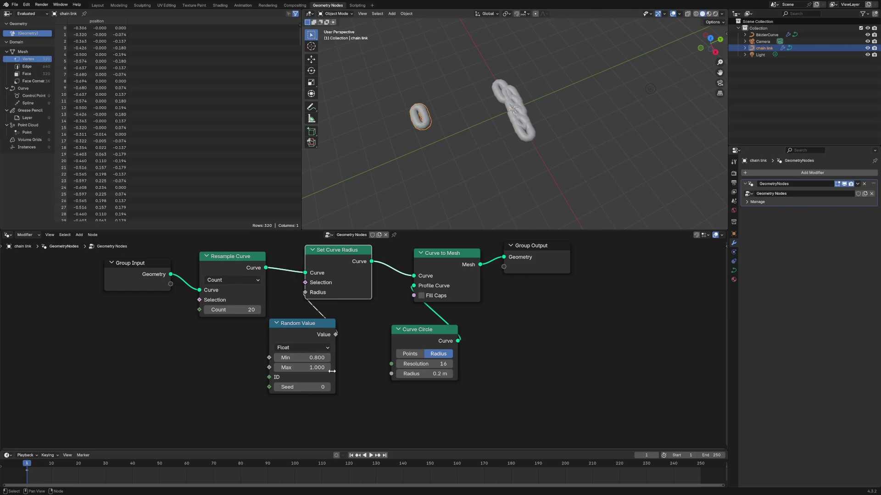
{"action": "left_click", "coordinate": [426, 373]}
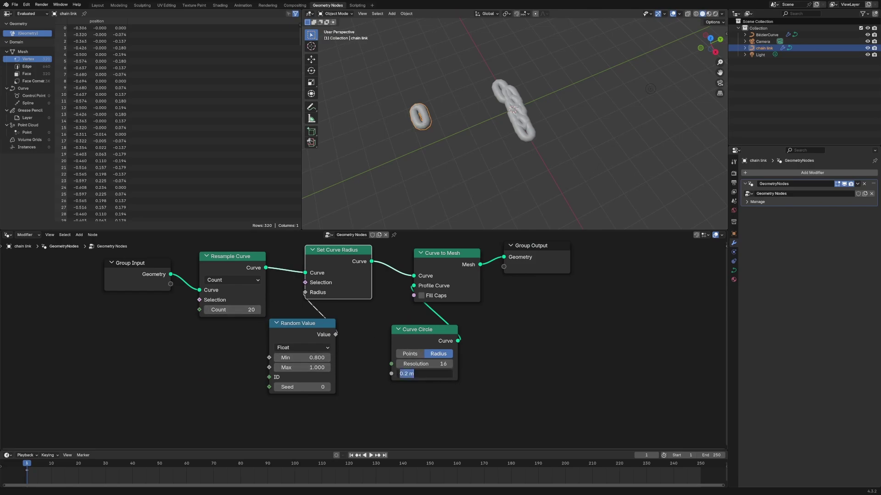
{"action": "type", "text": "0.1"}
{"action": "key", "text": "Return"}
{"action": "left_click", "coordinate": [535, 131]}
{"action": "left_click", "coordinate": [530, 131]}
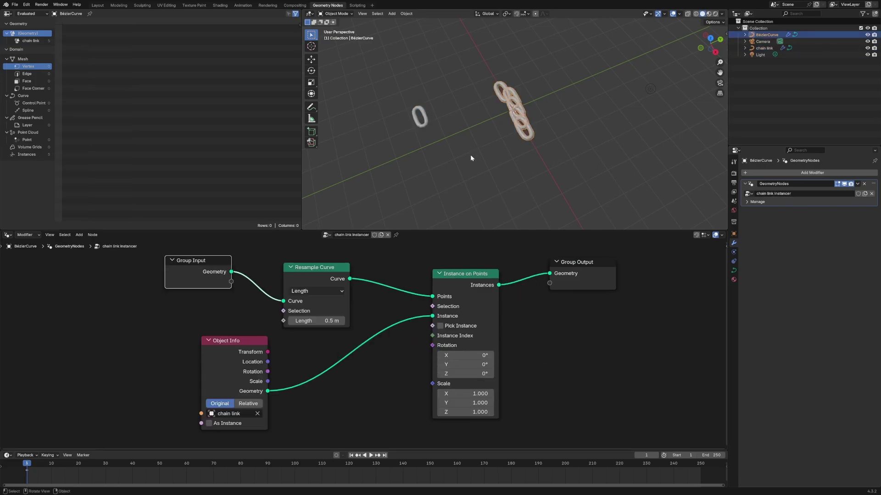
Step: Spread the instancer nodes apart to leave a gap between Resample Curve and Instance on Points
{"action": "left_click_drag", "start_coordinate": [601, 274], "coordinate": [607, 269]}
{"action": "left_click_drag", "start_coordinate": [490, 294], "coordinate": [527, 308]}
{"action": "left_click_drag", "start_coordinate": [330, 277], "coordinate": [335, 284]}
{"action": "left_click_drag", "start_coordinate": [241, 353], "coordinate": [295, 368]}
{"action": "left_click_drag", "start_coordinate": [326, 307], "coordinate": [299, 305]}
{"action": "left_click_drag", "start_coordinate": [197, 260], "coordinate": [136, 264]}
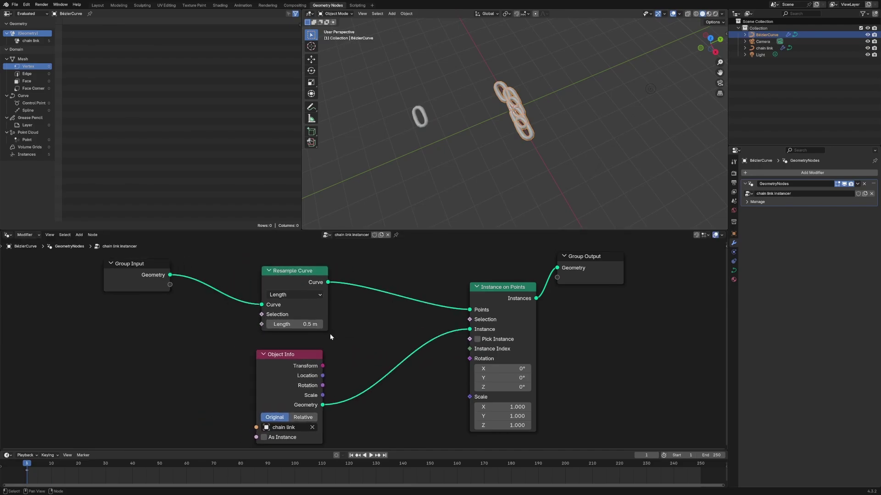
Step: Insert a Capture Attribute node between Resample Curve and Instance on Points, and move Resample Curve closer to Group Input
{"action": "key", "text": "shift+a"}
{"action": "mouse_move", "coordinate": [335, 334]}
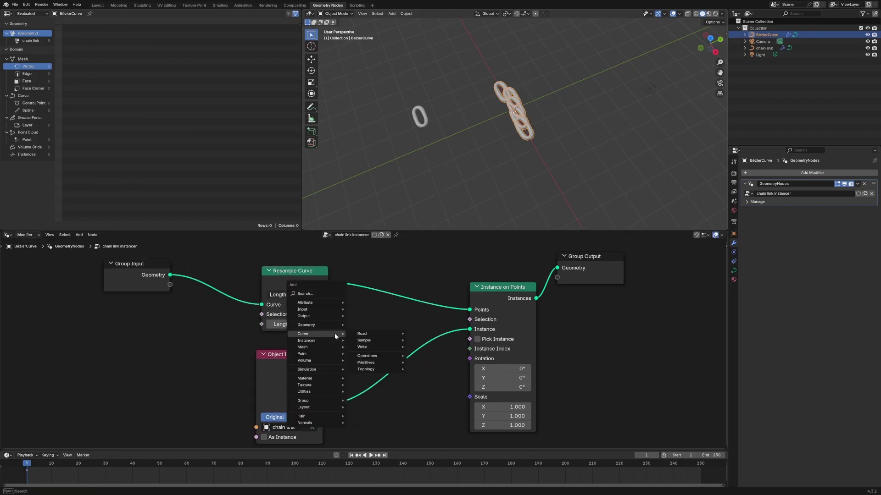
{"action": "type", "text": "captur"}
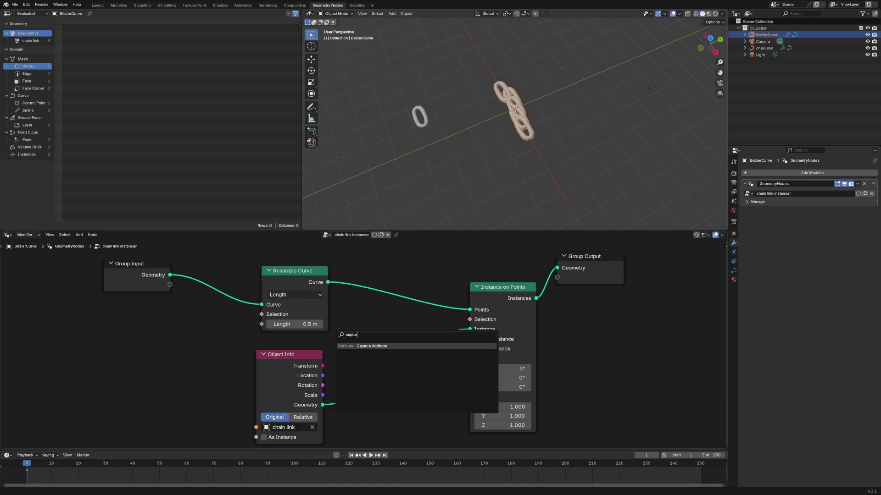
{"action": "key", "text": "Return"}
{"action": "left_click", "coordinate": [353, 276]}
{"action": "left_click_drag", "start_coordinate": [287, 283], "coordinate": [230, 275]}
{"action": "left_click", "coordinate": [299, 325]}
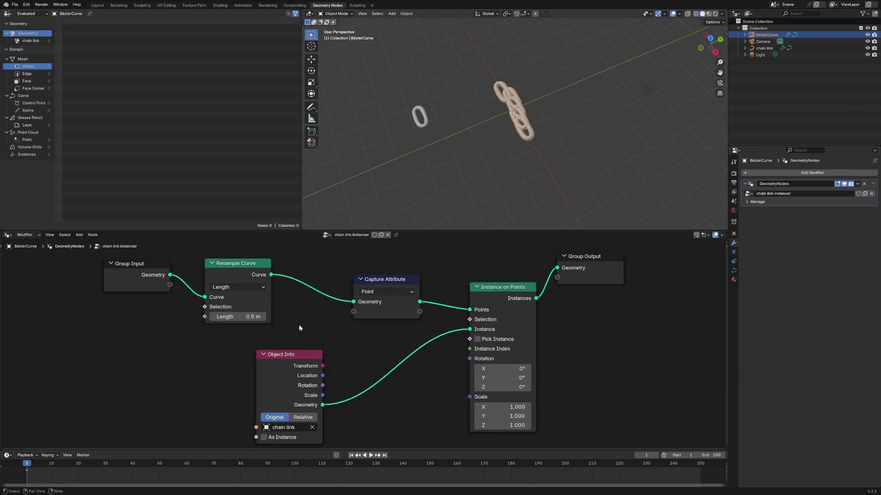
Step: Move Object Info out of the way, add a Curve Tangent node and connect its Tangent to Capture Attribute
{"action": "left_click_drag", "start_coordinate": [292, 355], "coordinate": [336, 400]}
{"action": "left_click", "coordinate": [305, 361]}
{"action": "key", "text": "shift+a"}
{"action": "mouse_move", "coordinate": [305, 360]}
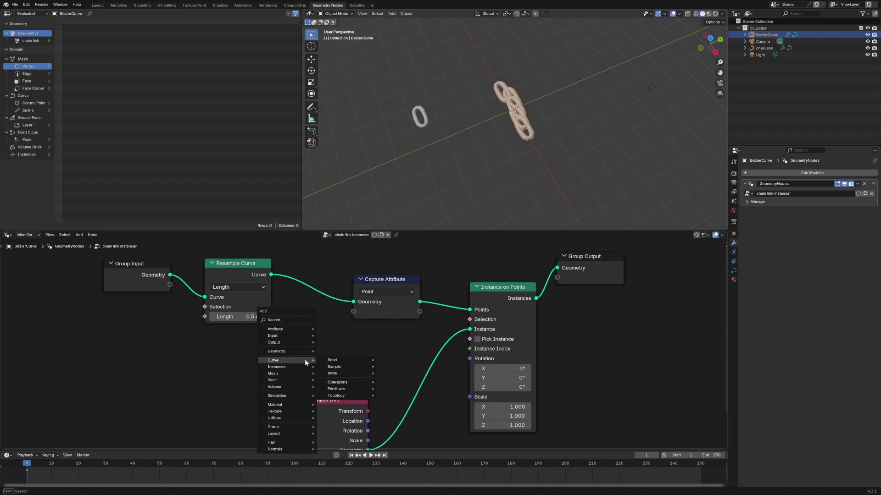
{"action": "type", "text": "cur"}
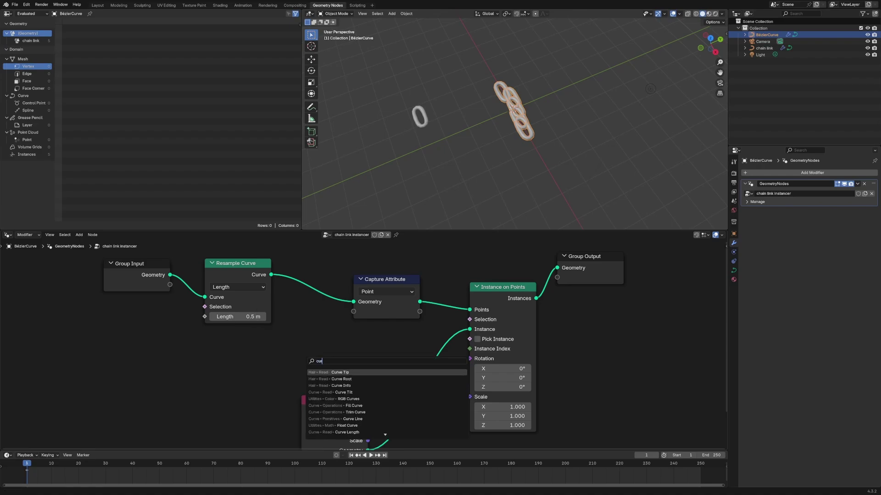
{"action": "type", "text": "ve tan"}
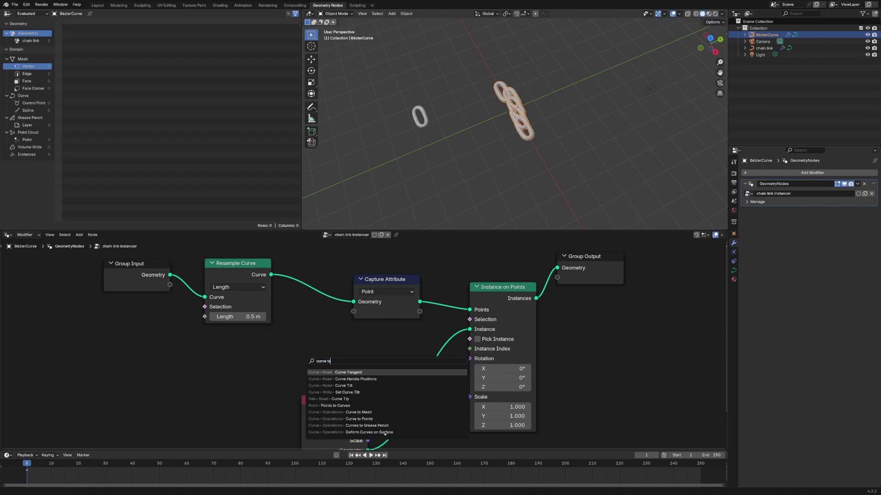
{"action": "key", "text": "Return"}
{"action": "left_click", "coordinate": [286, 332]}
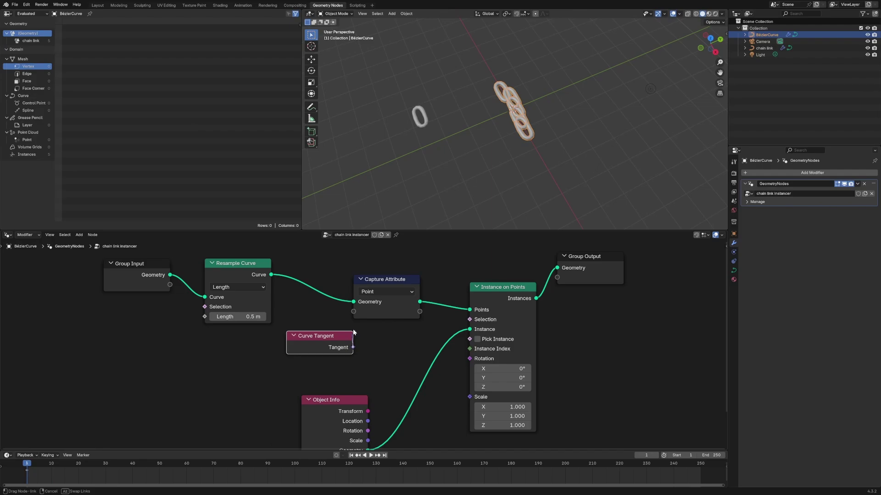
{"action": "left_click_drag", "start_coordinate": [352, 348], "coordinate": [332, 347]}
{"action": "left_click_drag", "start_coordinate": [395, 314], "coordinate": [362, 312]}
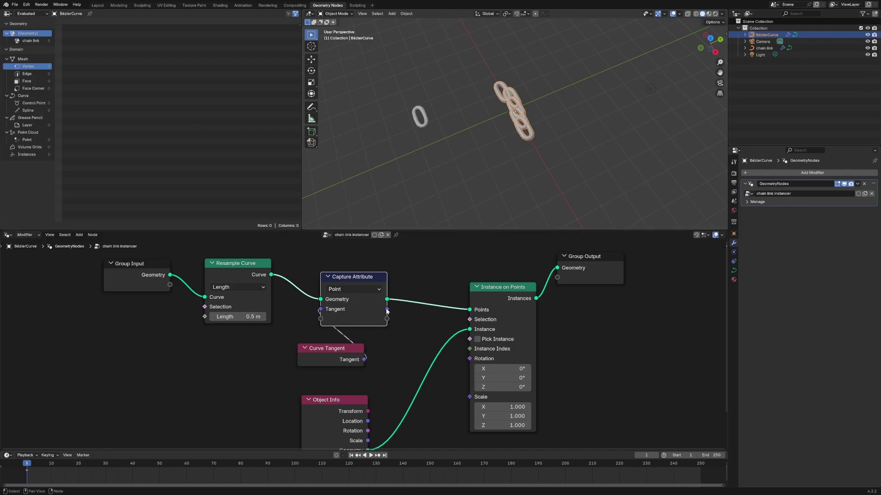
Step: Add an Align Rotation to Vector node, feeding the captured Tangent into its Vector and its Rotation into Instance on Points
{"action": "key", "text": "shift+a"}
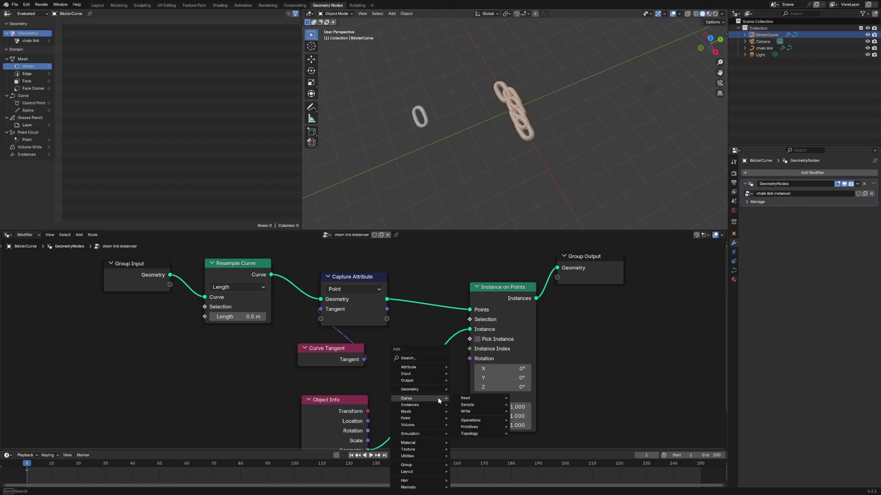
{"action": "type", "text": "align"}
{"action": "key", "text": "Return"}
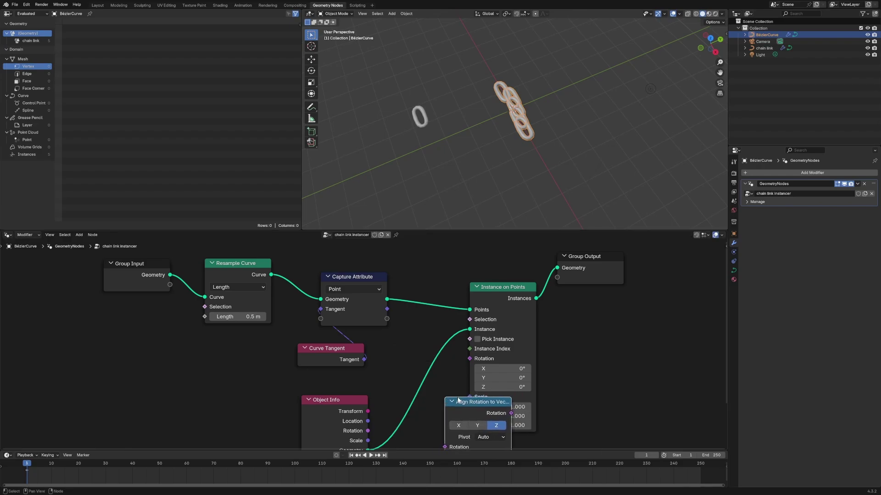
{"action": "left_click_drag", "start_coordinate": [513, 324], "coordinate": [552, 321]}
{"action": "left_click_drag", "start_coordinate": [614, 276], "coordinate": [680, 284]}
{"action": "scroll", "coordinate": [496, 348], "scroll_direction": "down", "scroll_amount": 2}
{"action": "middle_click_drag", "start_coordinate": [466, 344], "coordinate": [429, 301]}
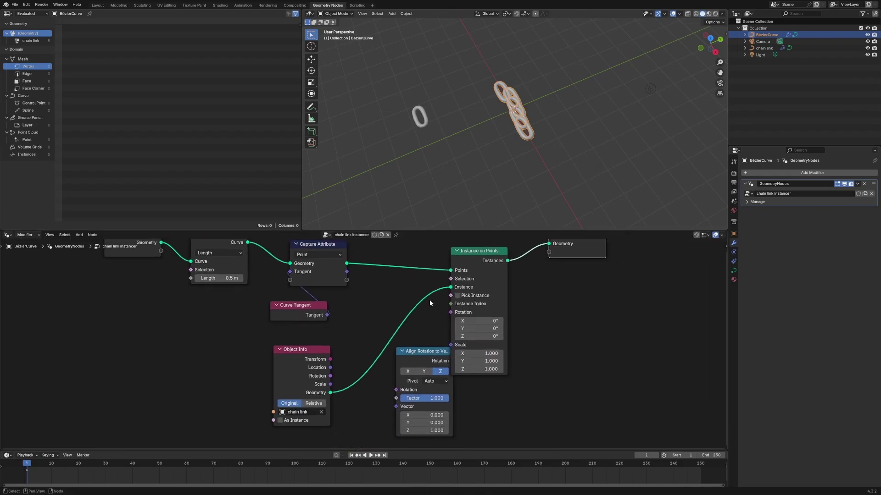
{"action": "left_click_drag", "start_coordinate": [347, 271], "coordinate": [397, 407]}
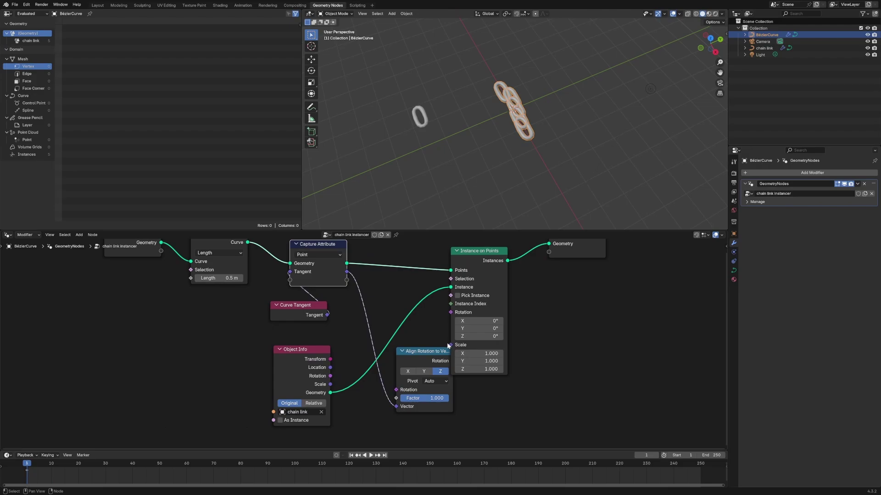
{"action": "left_click_drag", "start_coordinate": [444, 358], "coordinate": [451, 313]}
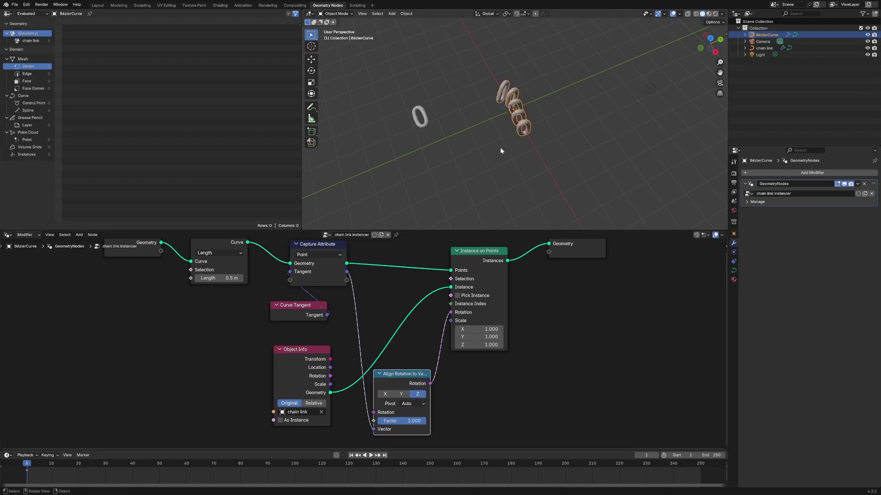
Step: Set the Align Rotation to Vector axis to X so the links follow the curve
{"action": "middle_click_drag", "start_coordinate": [504, 120], "coordinate": [532, 113]}
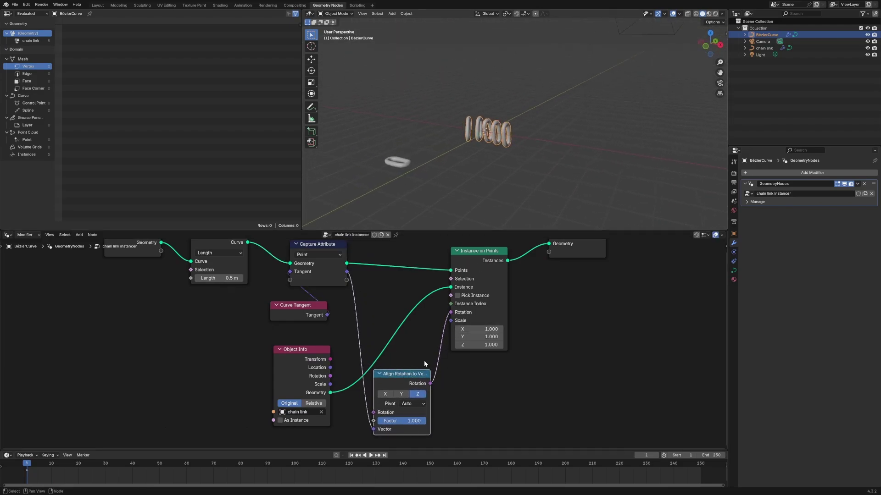
{"action": "left_click", "coordinate": [402, 396]}
{"action": "left_click", "coordinate": [385, 394]}
{"action": "middle_click_drag", "start_coordinate": [489, 169], "coordinate": [491, 206]}
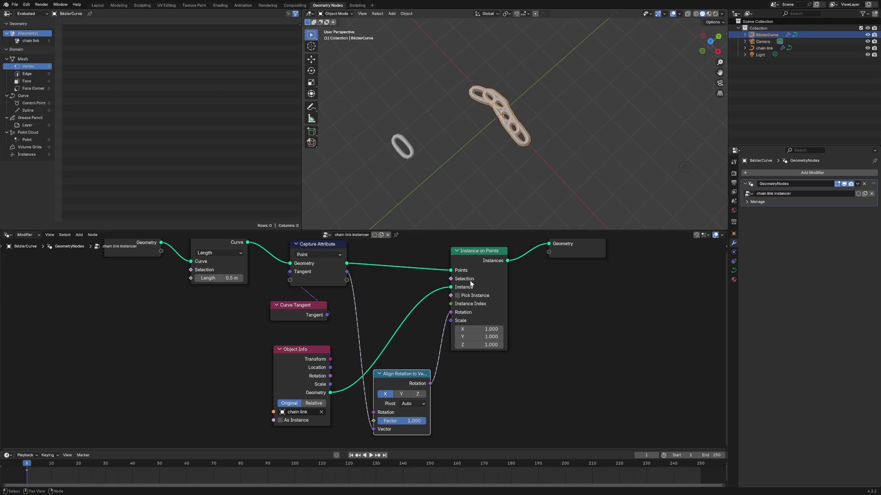
Step: Space out the Object Info, Curve Tangent, Instance on Points and Group Output nodes to make room in the node tree
{"action": "left_click_drag", "start_coordinate": [316, 349], "coordinate": [294, 351]}
{"action": "left_click_drag", "start_coordinate": [303, 305], "coordinate": [272, 303]}
{"action": "left_click_drag", "start_coordinate": [482, 251], "coordinate": [482, 265]}
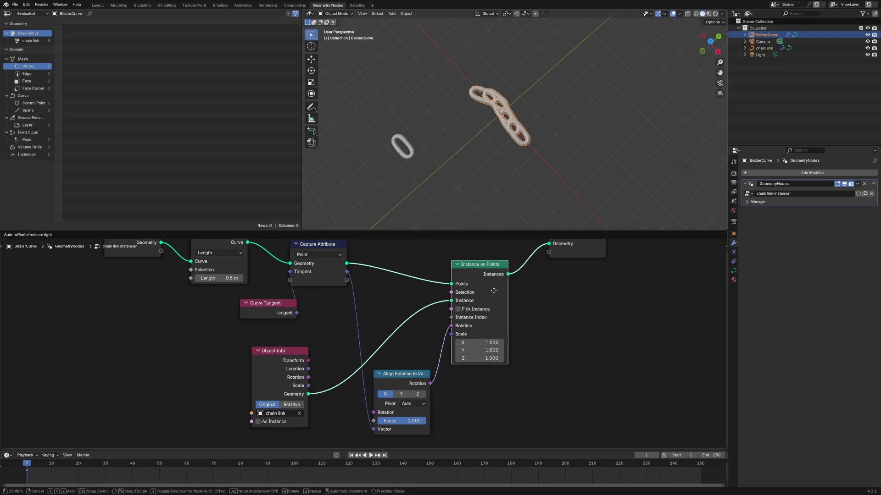
{"action": "left_click_drag", "start_coordinate": [567, 253], "coordinate": [607, 260]}
{"action": "left_click_drag", "start_coordinate": [497, 275], "coordinate": [517, 277]}
{"action": "left_click", "coordinate": [490, 167]}
{"action": "left_click_drag", "start_coordinate": [453, 90], "coordinate": [546, 154]}
{"action": "left_click_drag", "start_coordinate": [617, 242], "coordinate": [634, 259]}
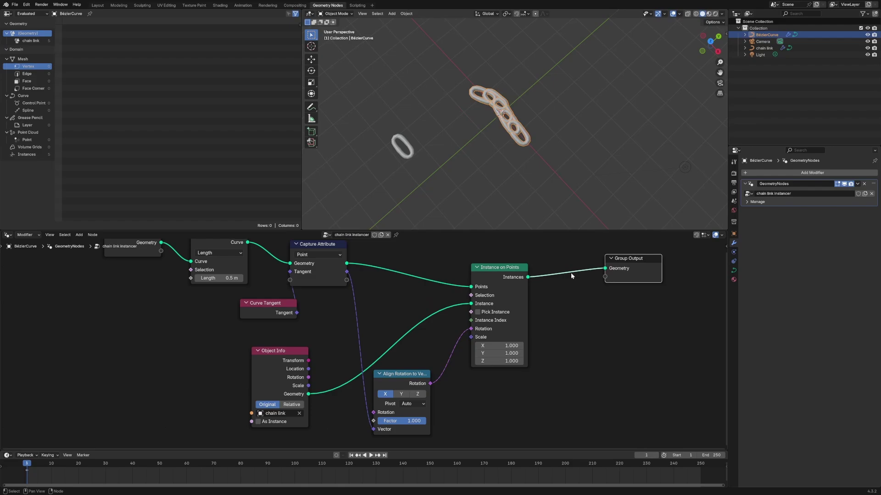
Step: Insert a Rotate Instances node between Instance on Points and Group Output
{"action": "middle_click_drag", "start_coordinate": [581, 297], "coordinate": [426, 309]}
{"action": "key", "text": "shift+a"}
{"action": "mouse_move", "coordinate": [426, 313]}
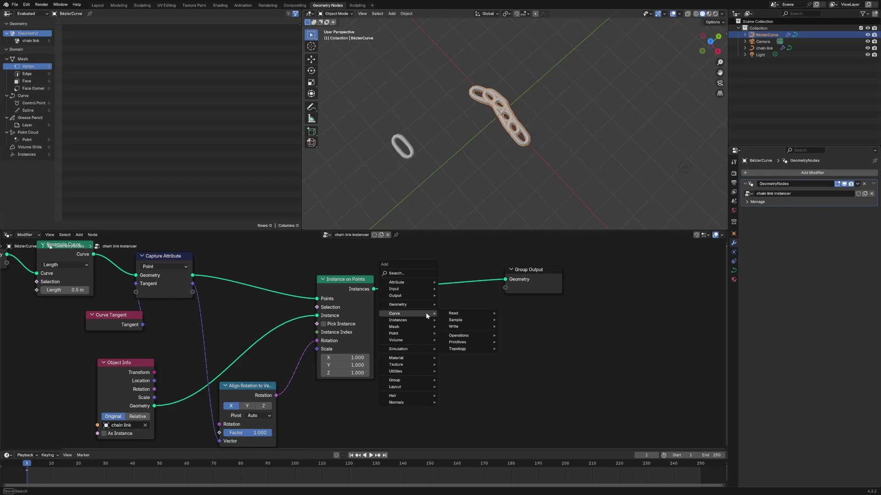
{"action": "type", "text": "rotate ins"}
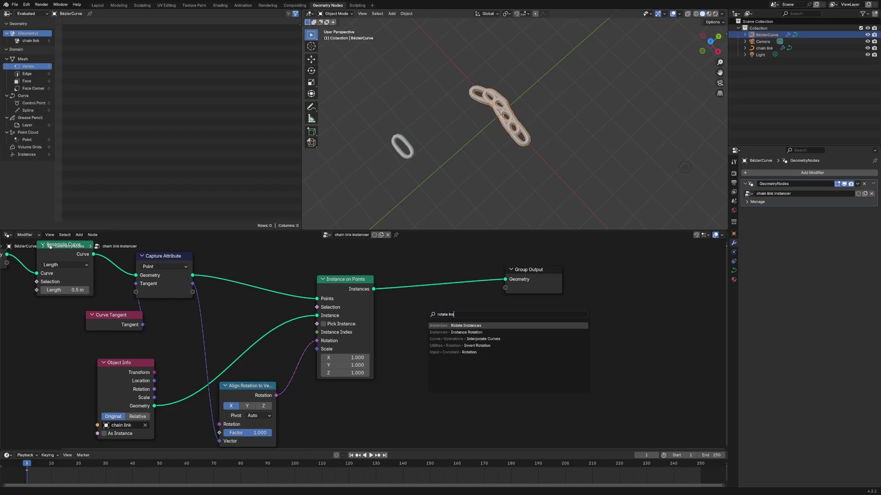
{"action": "key", "text": "Return"}
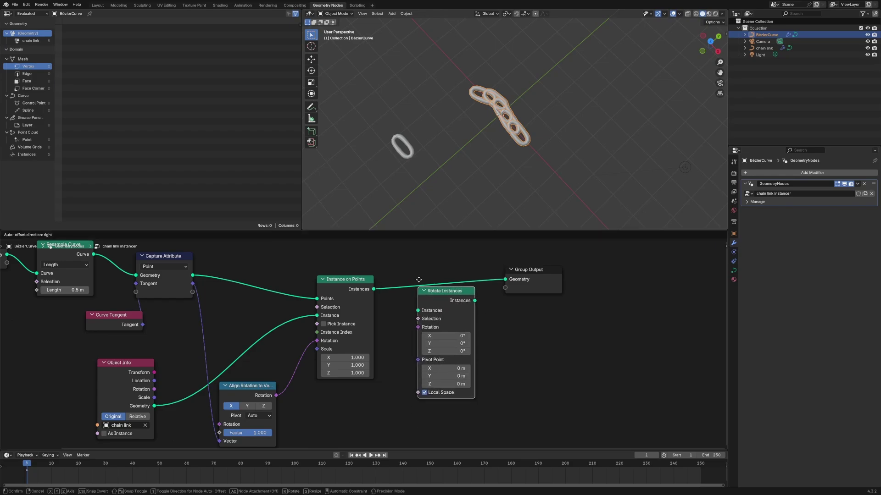
{"action": "left_click", "coordinate": [484, 286]}
Step: Add an Index node below the link between Instance on Points and Rotate Instances
{"action": "key", "text": "shift+a"}
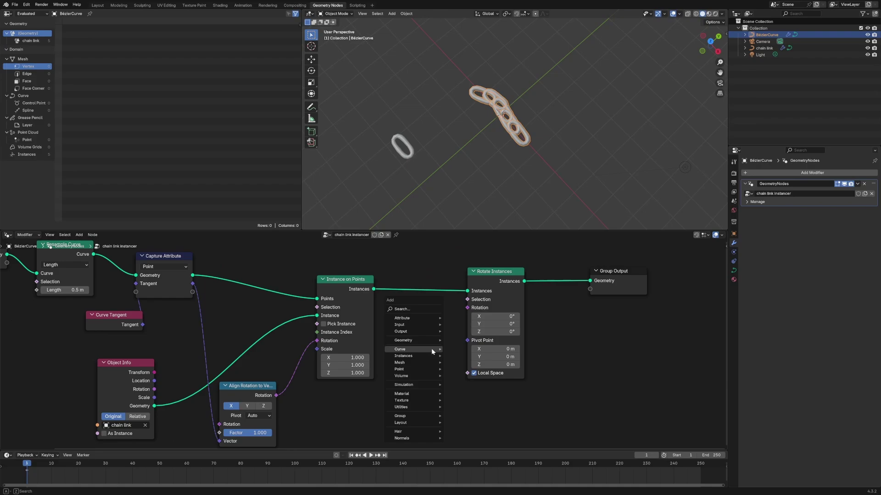
{"action": "mouse_move", "coordinate": [432, 348]}
{"action": "type", "text": "index"}
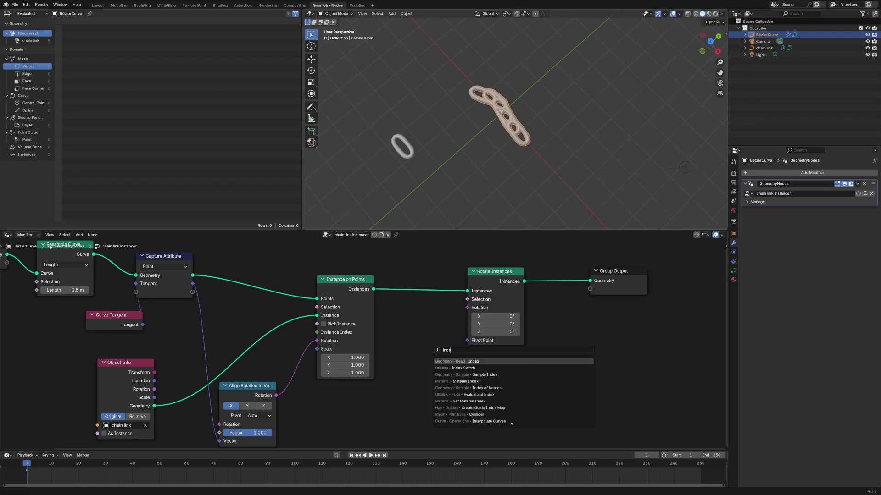
{"action": "key", "text": "Return"}
{"action": "left_click", "coordinate": [384, 375]}
Step: Add a Math node beside the Index node and set its operation to Truncated Modulo
{"action": "key", "text": "shift+a"}
{"action": "mouse_move", "coordinate": [415, 351]}
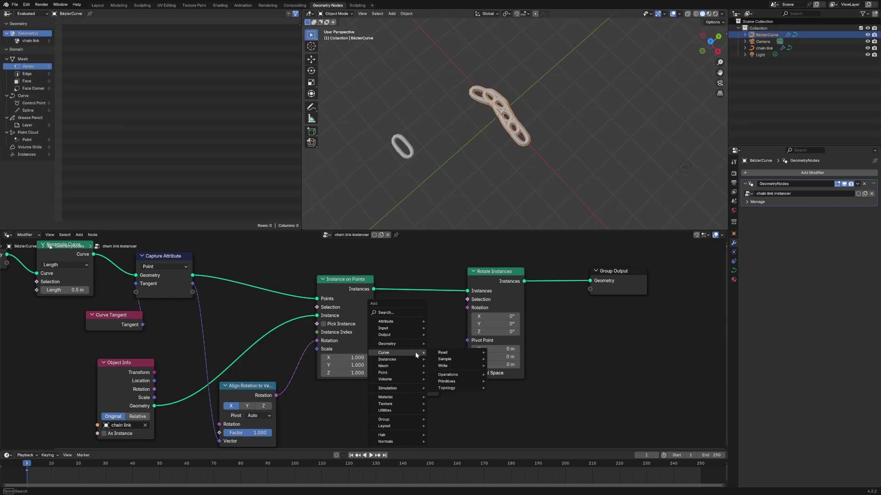
{"action": "type", "text": "add"}
{"action": "key", "text": "Return"}
{"action": "left_click", "coordinate": [472, 397]}
{"action": "left_click", "coordinate": [475, 415]}
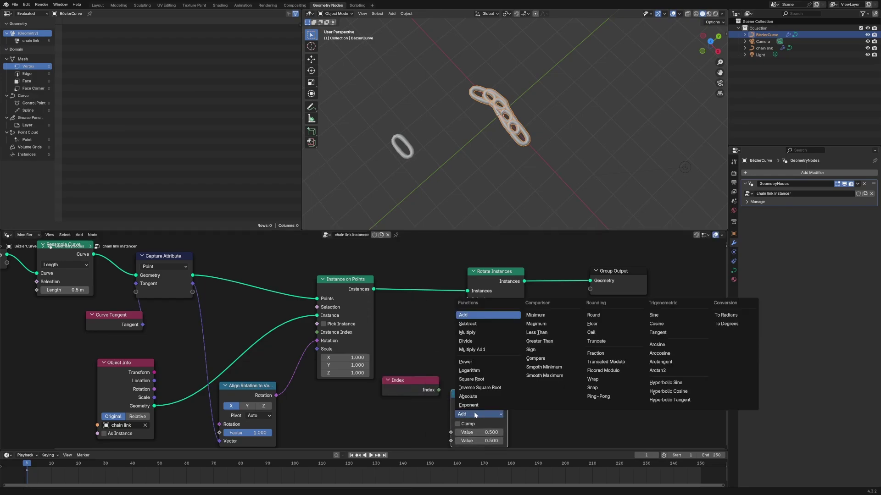
{"action": "left_click", "coordinate": [607, 362]}
Step: Set the Truncated Modulo's first value to 2, connect Index to its second value and move the node above Index
{"action": "middle_click_drag", "start_coordinate": [565, 381], "coordinate": [550, 334]}
{"action": "left_click", "coordinate": [463, 386]}
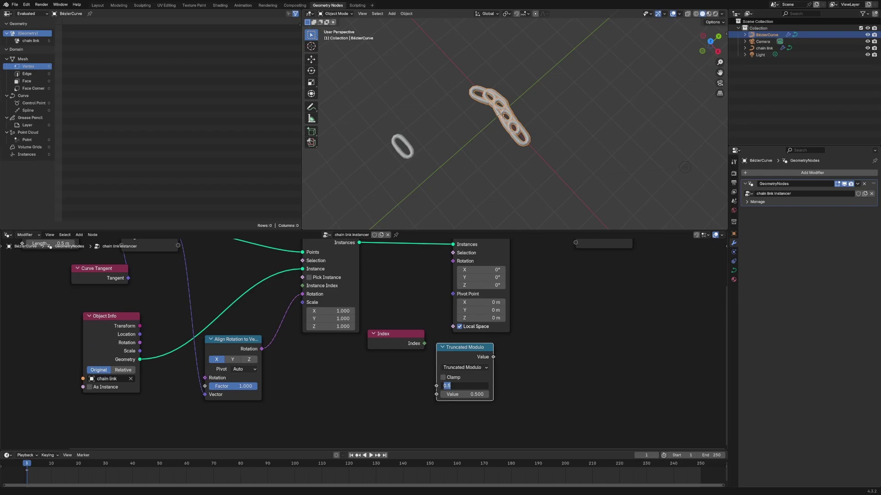
{"action": "type", "text": "2"}
{"action": "key", "text": "Return"}
{"action": "left_click_drag", "start_coordinate": [425, 344], "coordinate": [386, 389]}
{"action": "left_click_drag", "start_coordinate": [491, 362], "coordinate": [455, 320]}
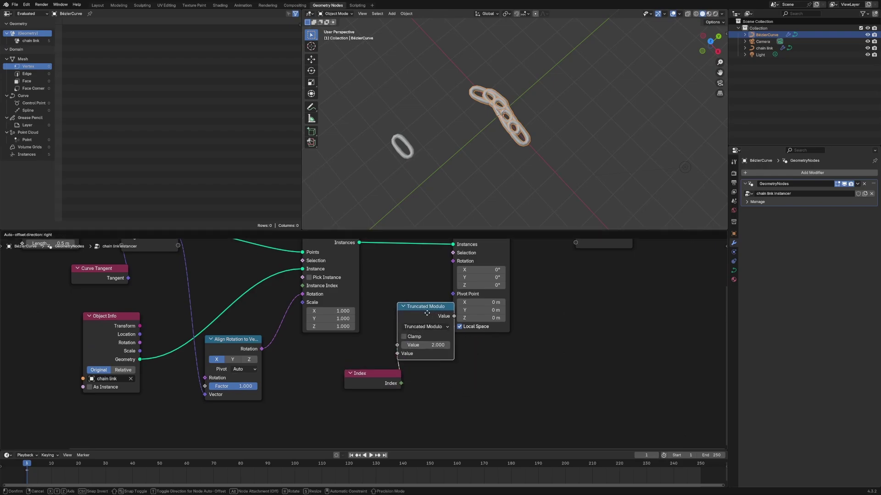
Step: Shift Group Output and Rotate Instances aside, and connect the Truncated Modulo value to the Selection of Rotate Instances
{"action": "scroll", "coordinate": [495, 320], "scroll_direction": "down", "scroll_amount": 1}
{"action": "middle_click_drag", "start_coordinate": [517, 327], "coordinate": [513, 364]}
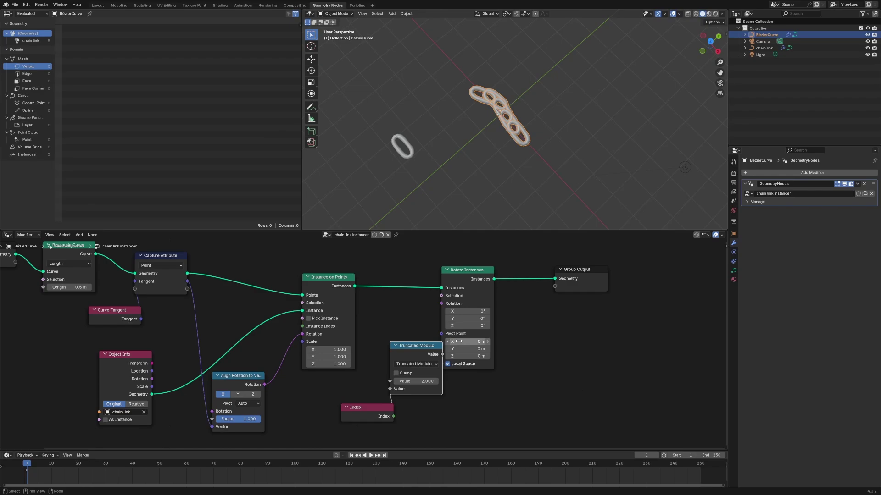
{"action": "left_click", "coordinate": [587, 309]}
{"action": "left_click_drag", "start_coordinate": [583, 285], "coordinate": [642, 281]}
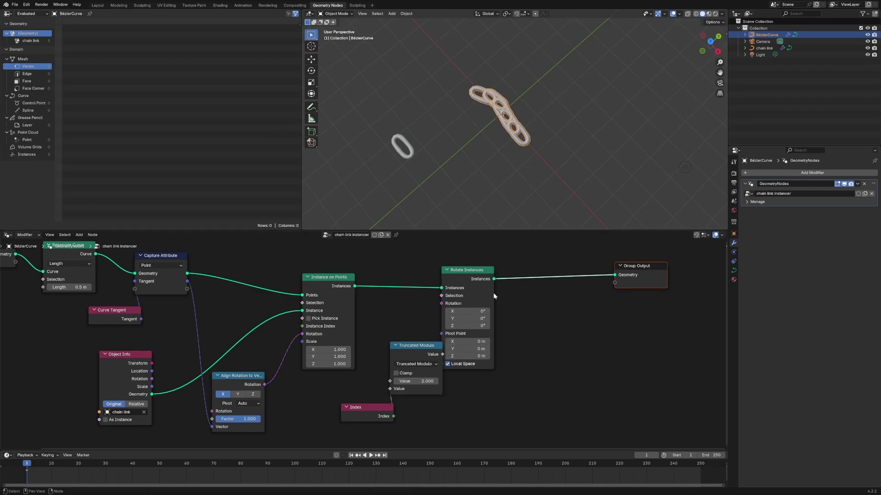
{"action": "left_click_drag", "start_coordinate": [481, 294], "coordinate": [505, 292]}
{"action": "left_click_drag", "start_coordinate": [442, 354], "coordinate": [466, 294]}
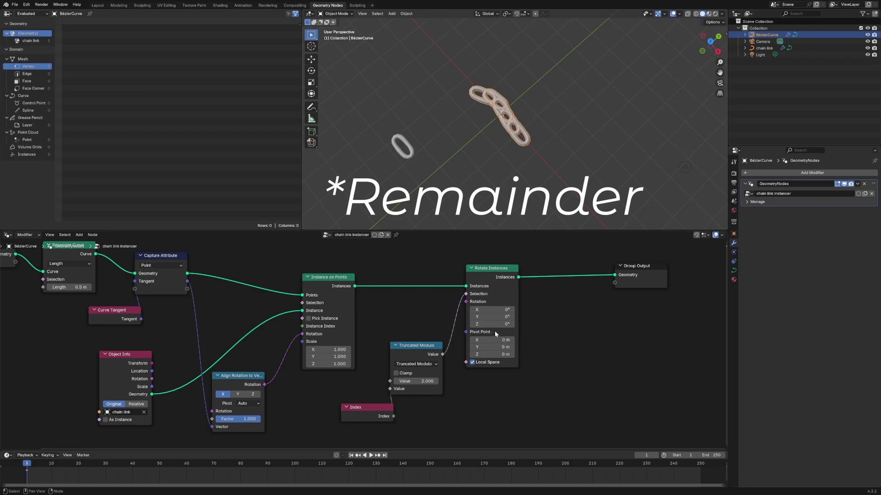
Step: Try out rotation angles in the Rotate Instances node and reset them to 0°
{"action": "left_click", "coordinate": [501, 310]}
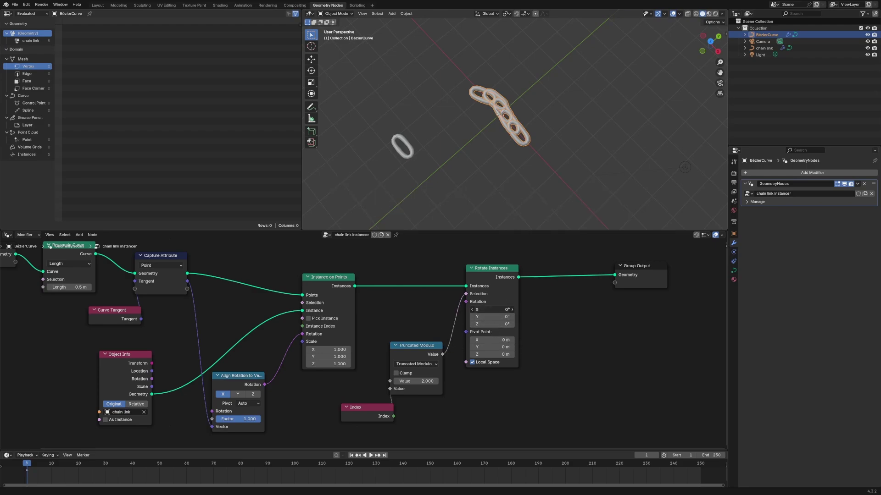
{"action": "left_click_drag", "start_coordinate": [501, 310], "coordinate": [498, 310]}
{"action": "double_click", "coordinate": [500, 310]}
{"action": "type", "text": "0"}
{"action": "key", "text": "Return"}
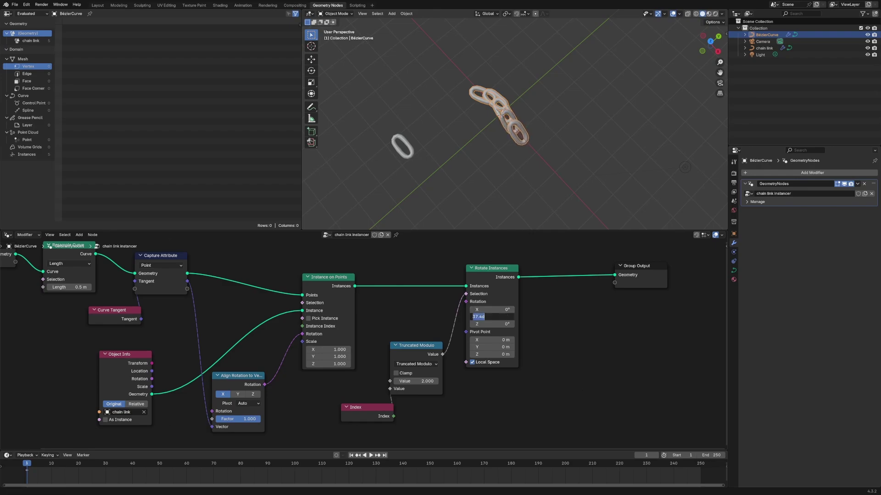
Step: Move the Index connection to the Truncated Modulo's first value and set the second value to 2
{"action": "left_click_drag", "start_coordinate": [389, 388], "coordinate": [389, 381]}
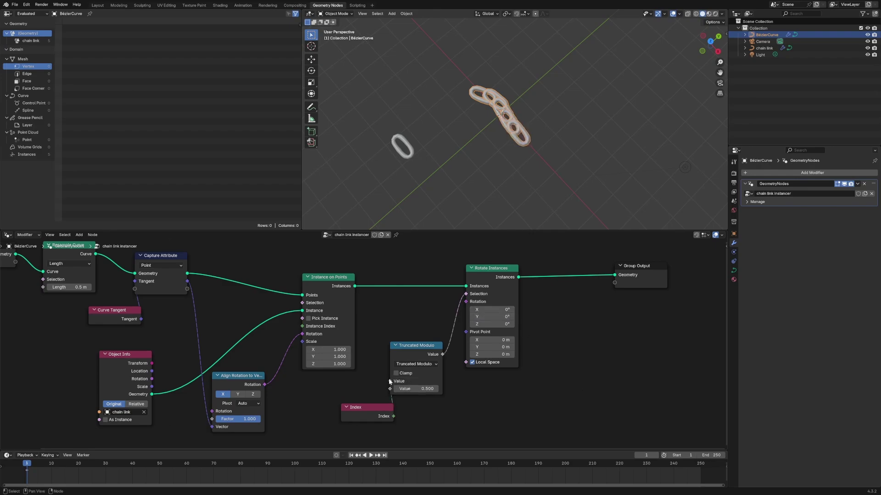
{"action": "left_click", "coordinate": [431, 389]}
{"action": "type", "text": "2"}
{"action": "key", "text": "Return"}
Step: Set the X rotation of Rotate Instances to 90° and inspect the interlocking links up close
{"action": "left_click_drag", "start_coordinate": [494, 319], "coordinate": [469, 311]}
{"action": "right_click", "coordinate": [493, 319]}
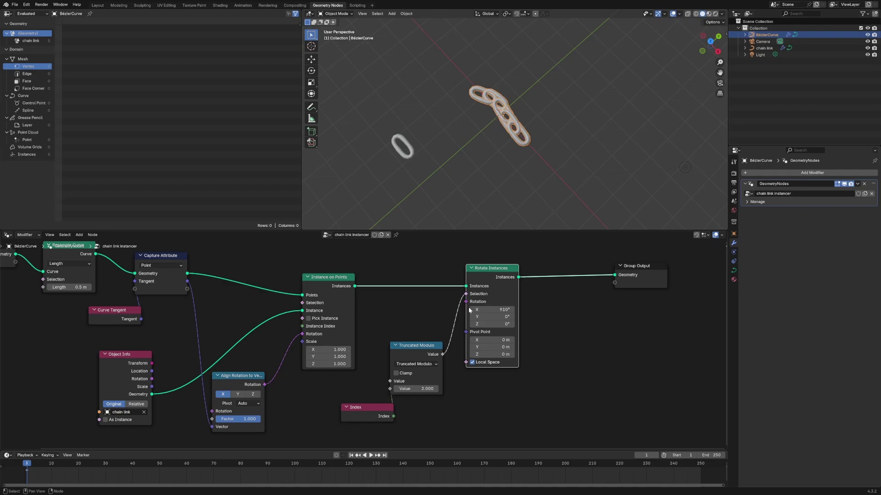
{"action": "double_click", "coordinate": [486, 310]}
{"action": "type", "text": "90"}
{"action": "key", "text": "Return"}
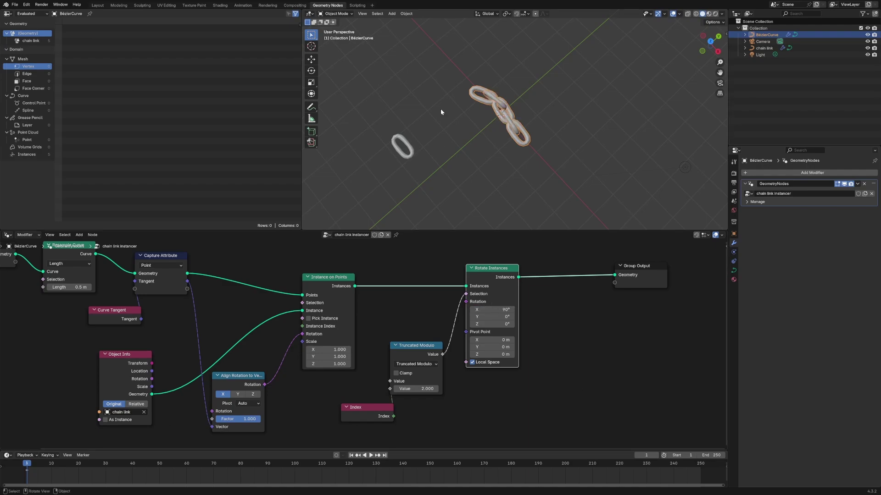
{"action": "left_click", "coordinate": [474, 155]}
{"action": "middle_click_drag", "start_coordinate": [473, 152], "coordinate": [534, 150]}
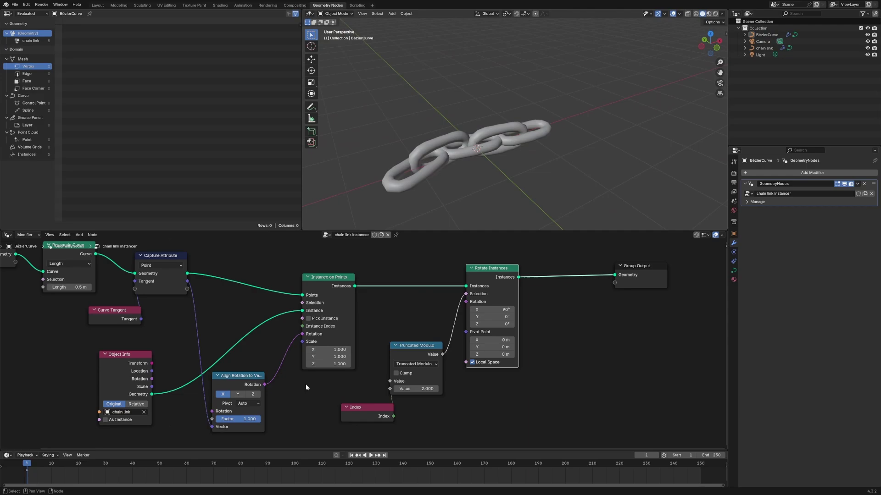
Step: Add a Value node set to 0.8 and connect it to the Scale of Instance on Points
{"action": "middle_click_drag", "start_coordinate": [306, 387], "coordinate": [351, 339]}
{"action": "key", "text": "shift+a"}
{"action": "type", "text": "value"}
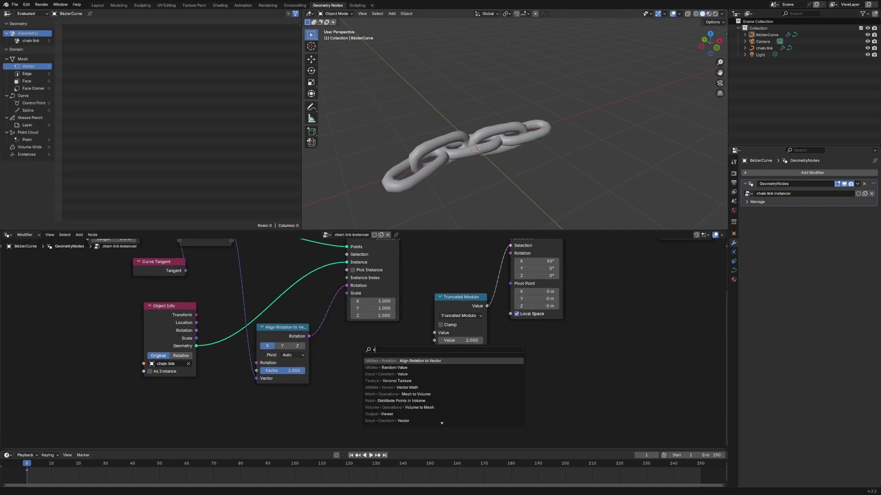
{"action": "key", "text": "Return"}
{"action": "left_click", "coordinate": [324, 365]}
{"action": "left_click", "coordinate": [350, 387]}
{"action": "type", "text": "0.8"}
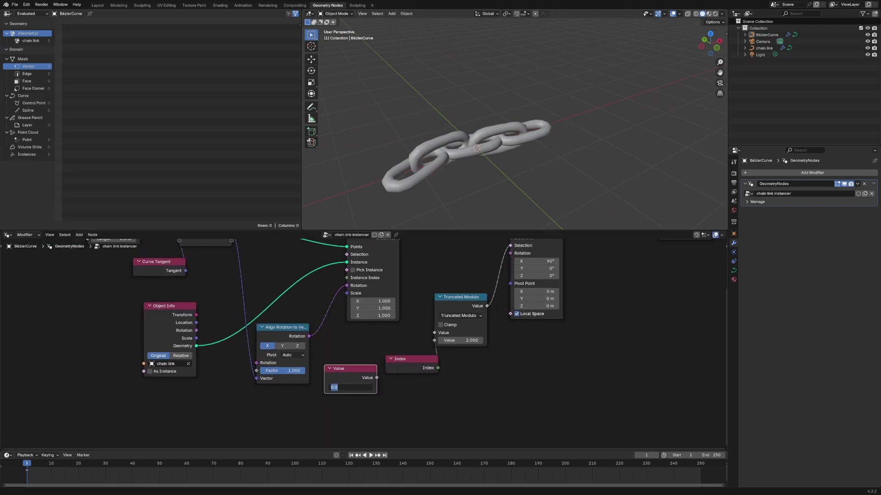
{"action": "key", "text": "Return"}
{"action": "left_click_drag", "start_coordinate": [377, 377], "coordinate": [346, 294]}
Step: Reselect the Bézier curve's chain and move Group Output and Rotate Instances farther from Instance on Points
{"action": "middle_click_drag", "start_coordinate": [420, 205], "coordinate": [477, 181]}
{"action": "left_click", "coordinate": [476, 183]}
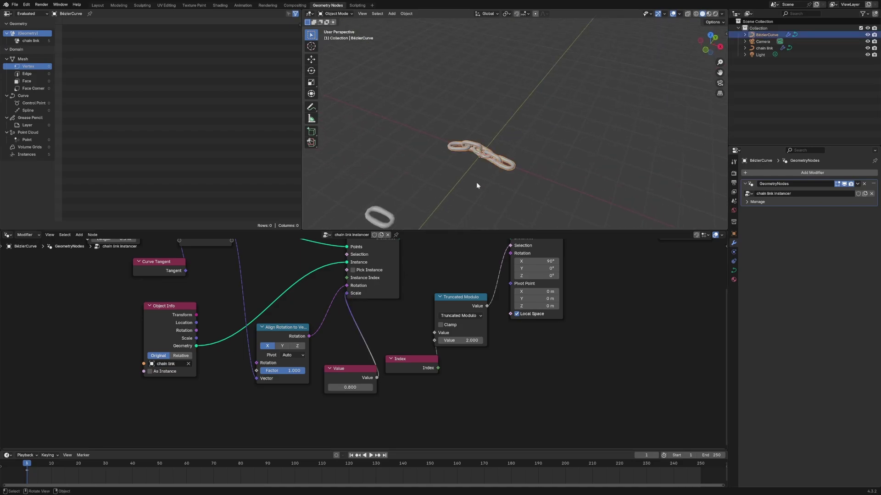
{"action": "scroll", "coordinate": [598, 283], "scroll_direction": "down", "scroll_amount": 3}
{"action": "middle_click_drag", "start_coordinate": [599, 284], "coordinate": [452, 378]}
{"action": "left_click_drag", "start_coordinate": [537, 324], "coordinate": [564, 305]}
{"action": "left_click_drag", "start_coordinate": [409, 329], "coordinate": [416, 324]}
Step: Edit the Bézier curve and move its end control point outward along the X axis to lengthen the chain
{"action": "left_click", "coordinate": [495, 184]}
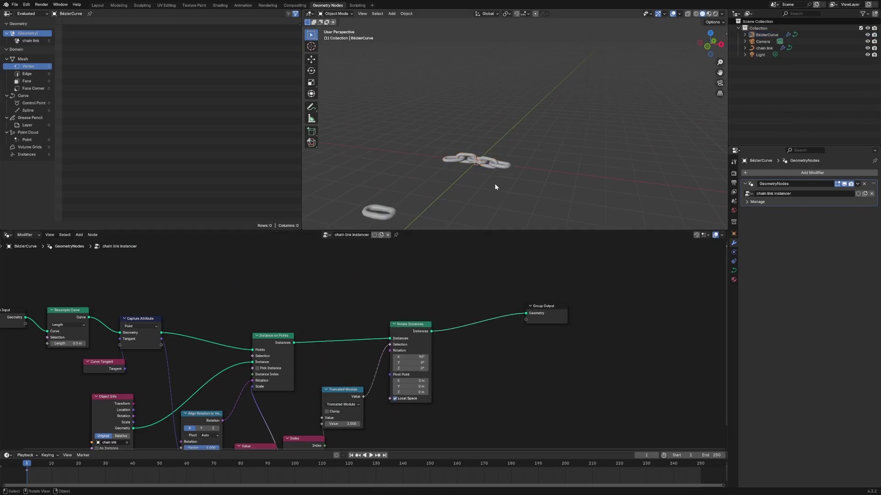
{"action": "left_click", "coordinate": [486, 167]}
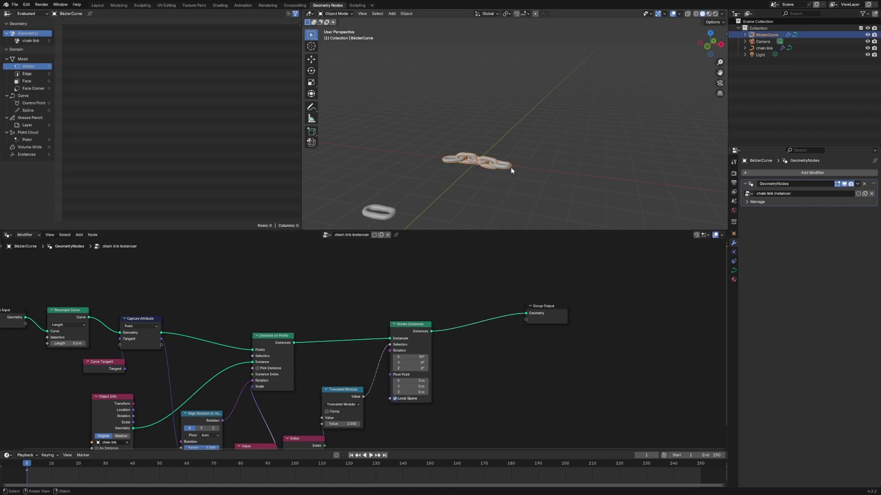
{"action": "key", "text": "Tab"}
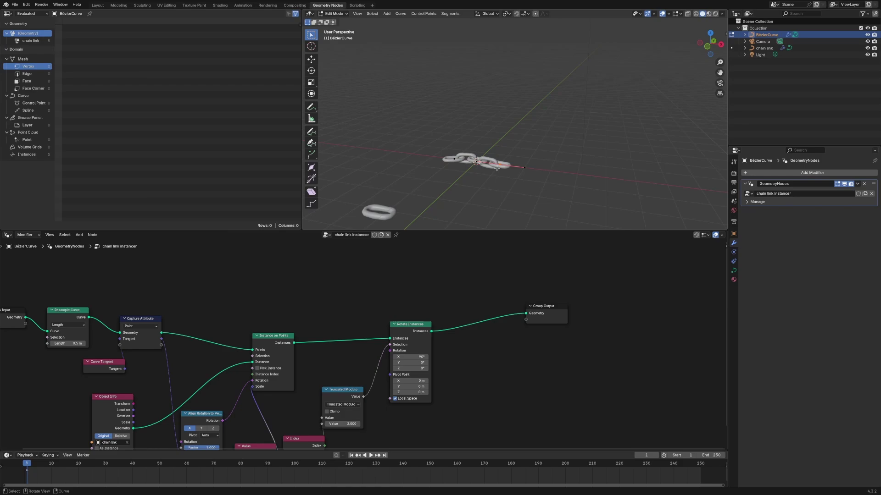
{"action": "key", "text": "g"}
{"action": "left_click", "coordinate": [634, 164]}
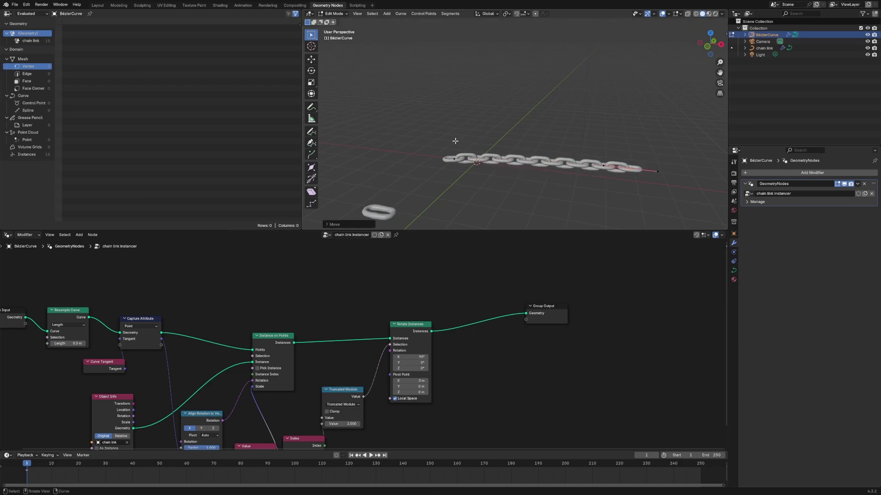
Step: Subdivide the whole Bézier curve and raise the new middle control point to bend the chain into an arch
{"action": "left_click_drag", "start_coordinate": [455, 141], "coordinate": [657, 189]}
{"action": "right_click", "coordinate": [526, 166]}
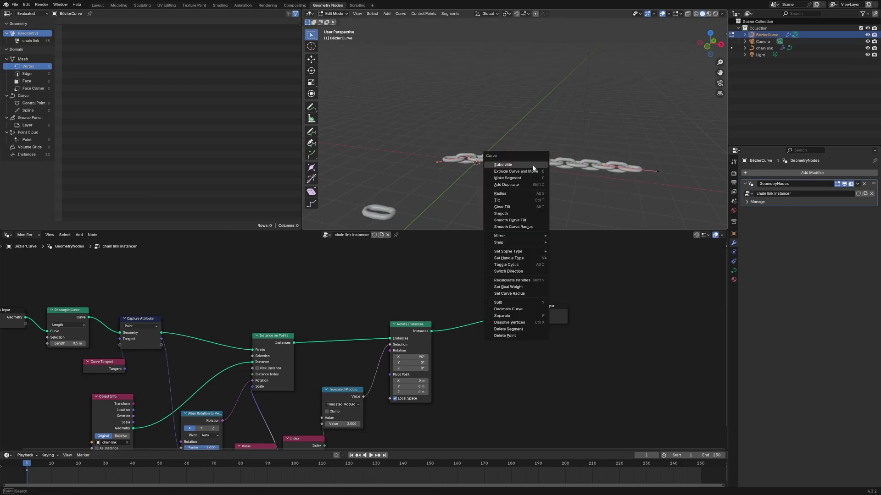
{"action": "left_click", "coordinate": [526, 165]}
{"action": "key", "text": "g"}
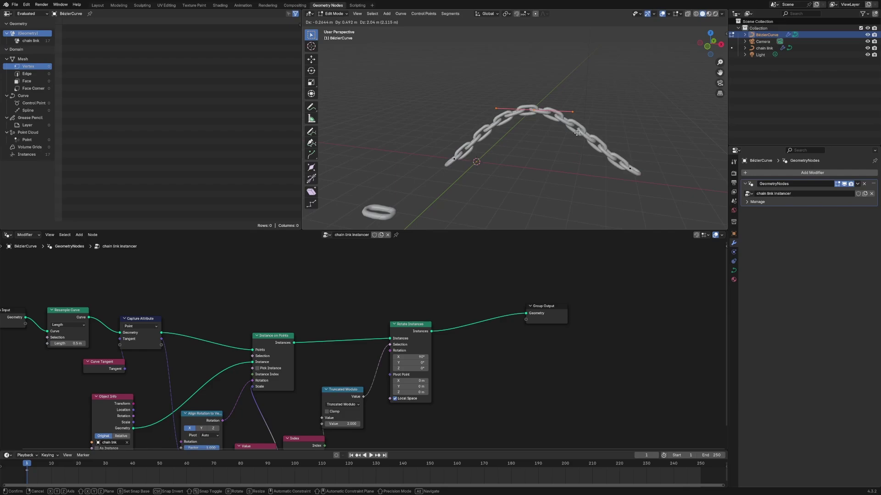
{"action": "left_click", "coordinate": [584, 109]}
{"action": "middle_click_drag", "start_coordinate": [584, 109], "coordinate": [582, 120]}
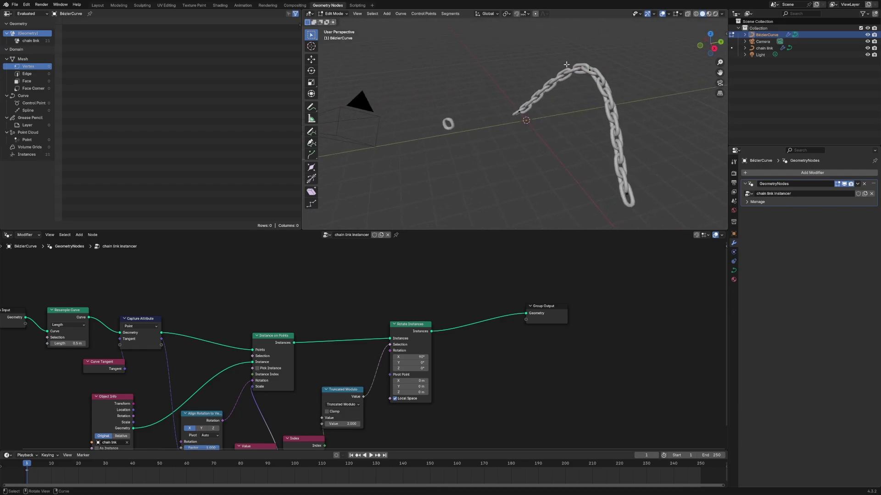
Step: Subdivide the segment between the arch's peak and the curve's far end, move the new point to add a second bend, and leave Edit Mode
{"action": "left_click_drag", "start_coordinate": [572, 53], "coordinate": [669, 212]}
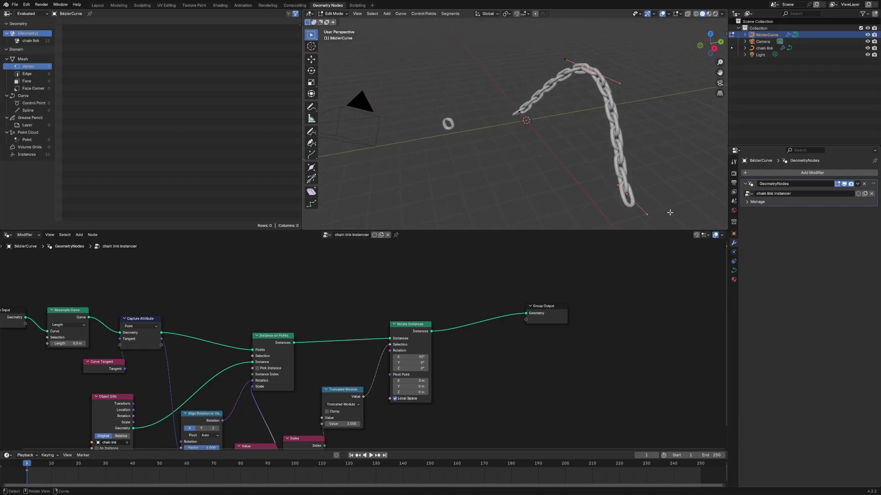
{"action": "right_click", "coordinate": [627, 158]}
{"action": "left_click", "coordinate": [615, 159]}
{"action": "key", "text": "g"}
{"action": "left_click", "coordinate": [586, 148]}
{"action": "middle_click_drag", "start_coordinate": [586, 149], "coordinate": [609, 134]}
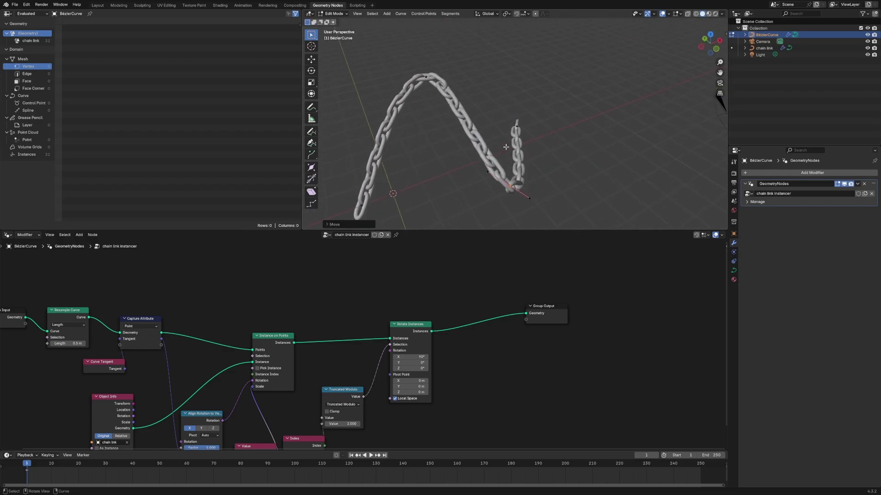
{"action": "middle_click_drag", "start_coordinate": [506, 146], "coordinate": [545, 157]}
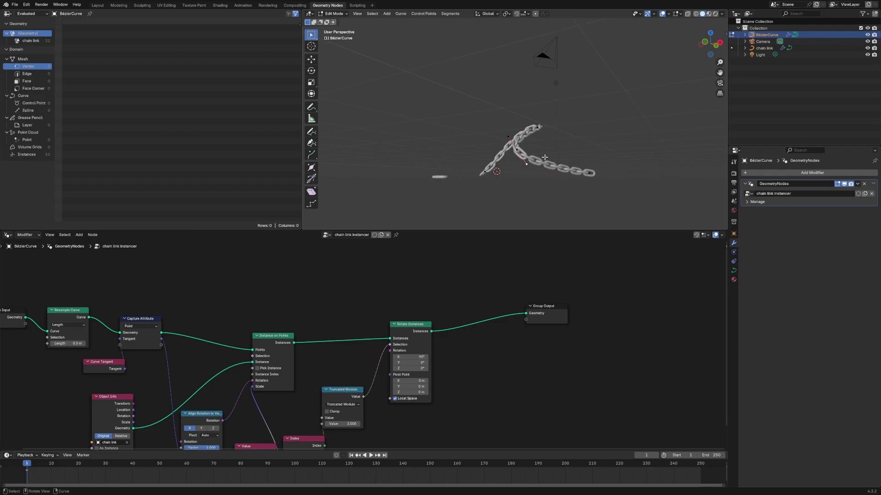
{"action": "key", "text": "Tab"}
Step: Try reshaping the original chain link by moving one of its curve control points about 0.92 m outward, and undo the move
{"action": "middle_click_drag", "start_coordinate": [492, 176], "coordinate": [422, 175]}
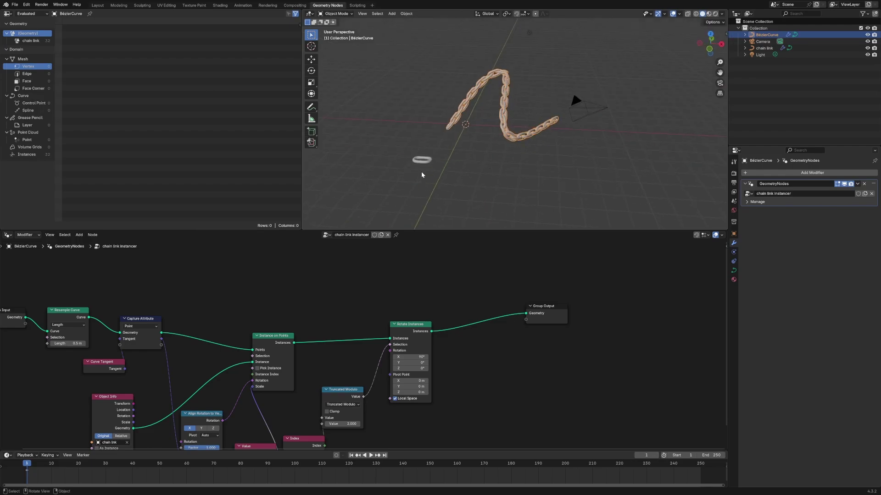
{"action": "left_click", "coordinate": [424, 163]}
{"action": "key", "text": "Tab"}
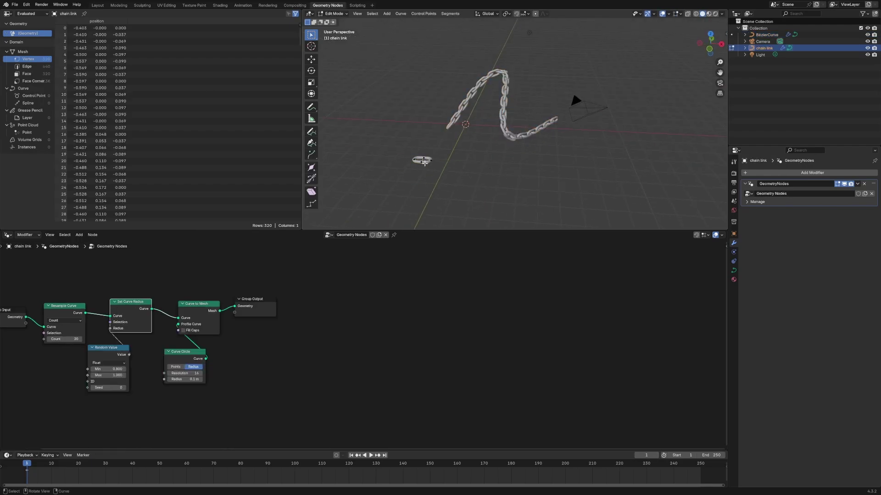
{"action": "key", "text": "Tab"}
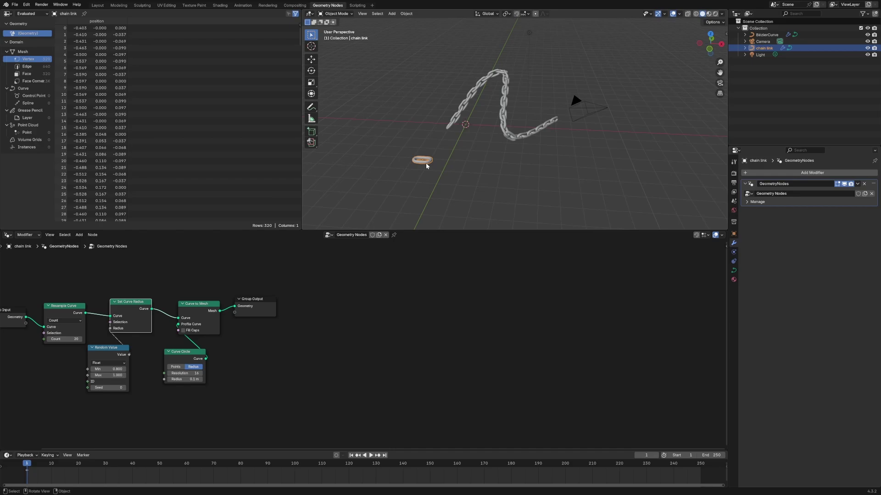
{"action": "key", "text": "KP_Decimal"}
{"action": "key", "text": "Tab"}
{"action": "scroll", "coordinate": [560, 125], "scroll_direction": "down", "scroll_amount": 5}
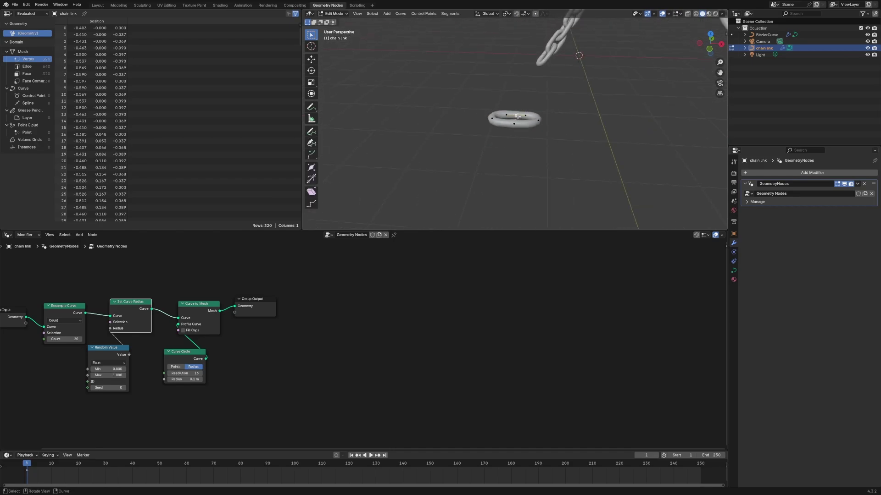
{"action": "key", "text": "g"}
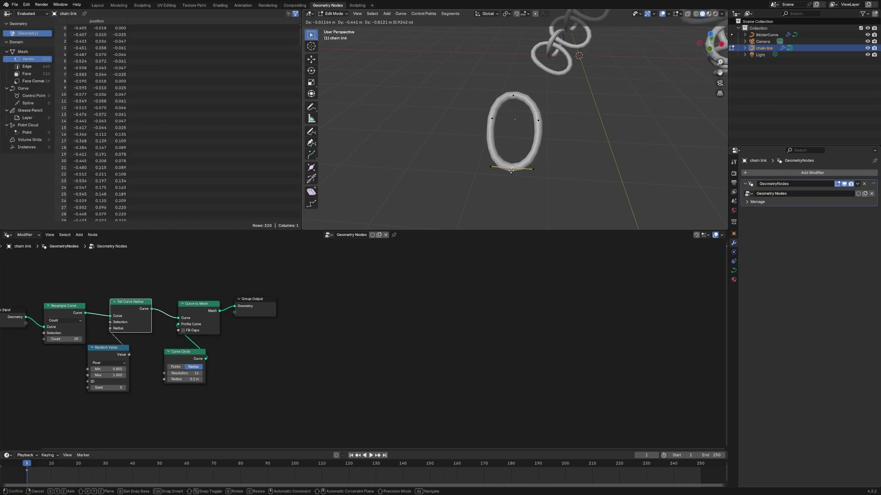
{"action": "left_click", "coordinate": [511, 170]}
{"action": "middle_click_drag", "start_coordinate": [511, 170], "coordinate": [517, 143]}
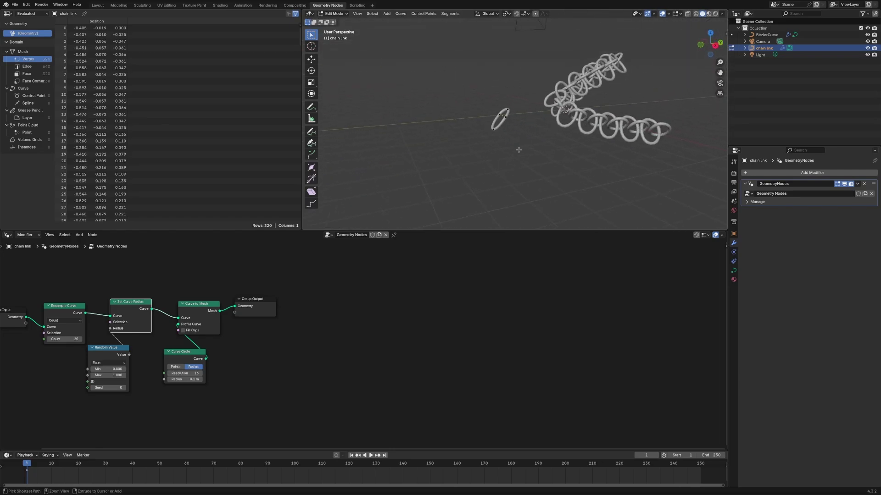
{"action": "key", "text": "ctrl+z"}
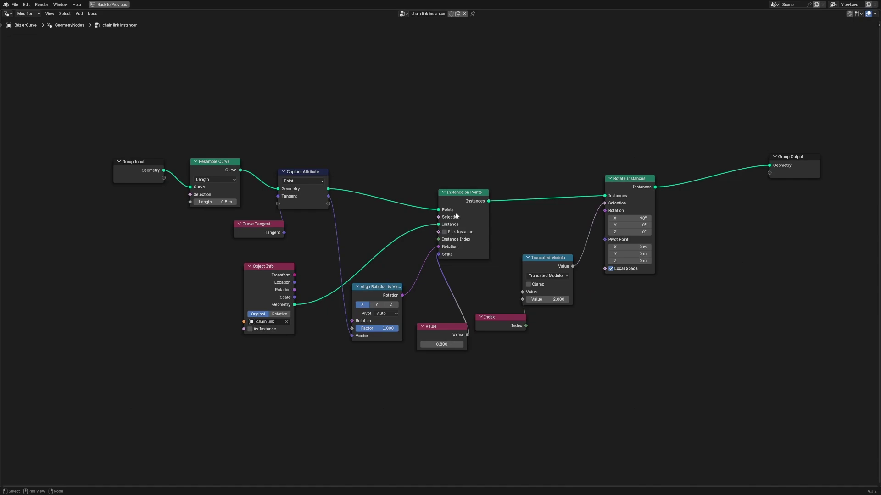
Step: Reposition the Resample Curve, Curve Tangent and Align Rotation to Vector nodes in the maximized chain link instancer node tree
{"action": "key", "text": "ctrl+space"}
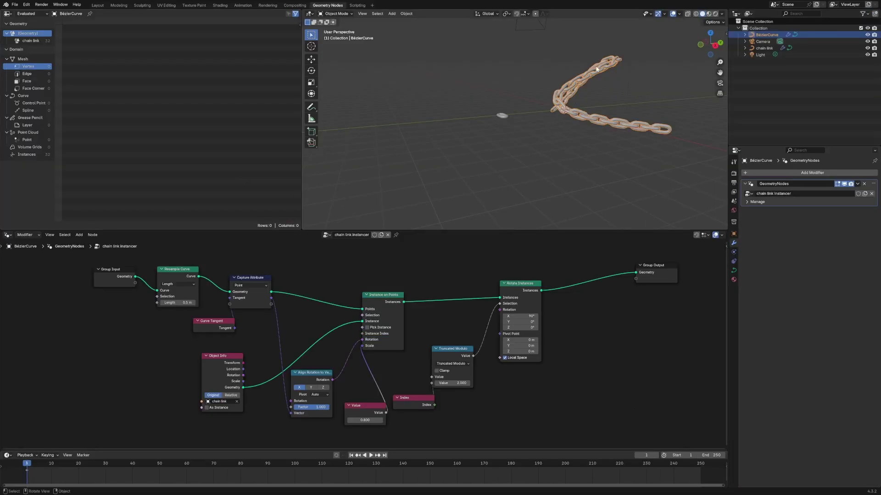
{"action": "key", "text": "ctrl+space"}
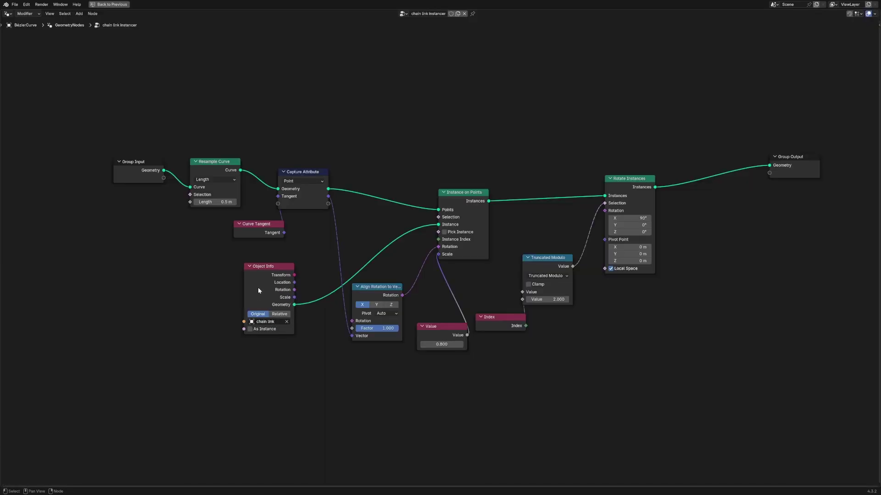
{"action": "key", "text": "ctrl+space"}
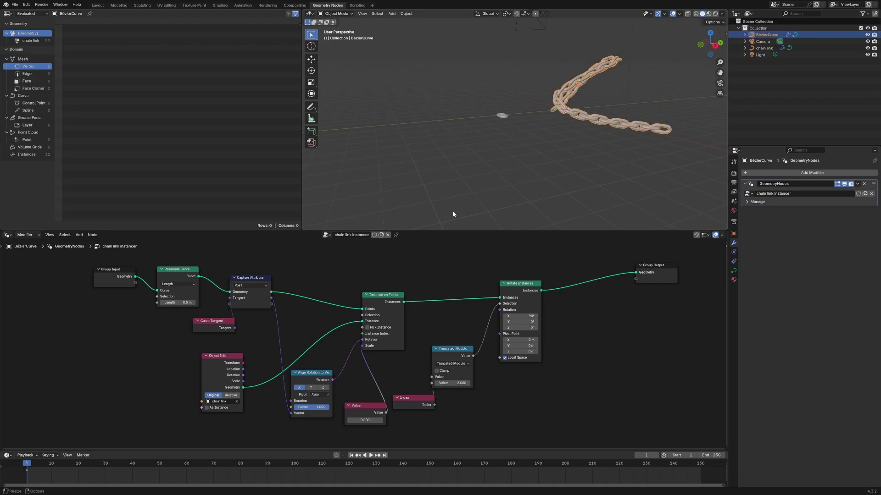
{"action": "key", "text": "ctrl+space"}
{"action": "left_click_drag", "start_coordinate": [216, 165], "coordinate": [226, 165]}
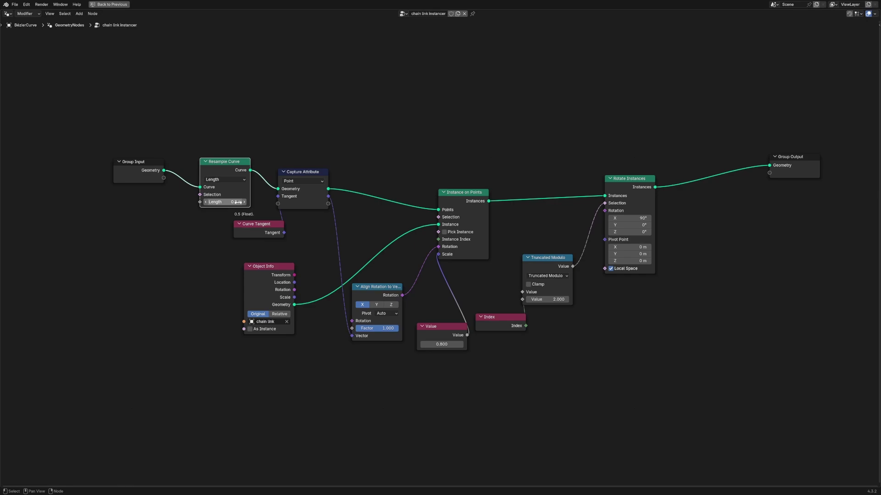
{"action": "left_click_drag", "start_coordinate": [264, 231], "coordinate": [290, 232]}
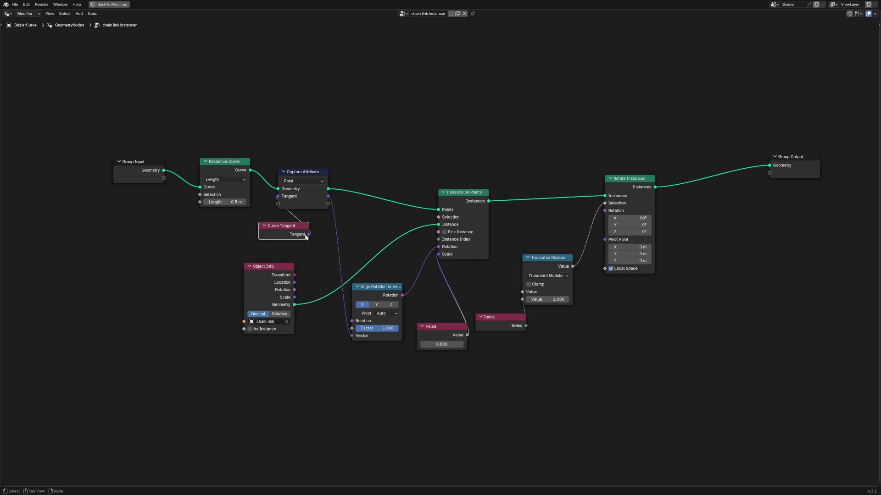
{"action": "left_click_drag", "start_coordinate": [376, 294], "coordinate": [383, 270]}
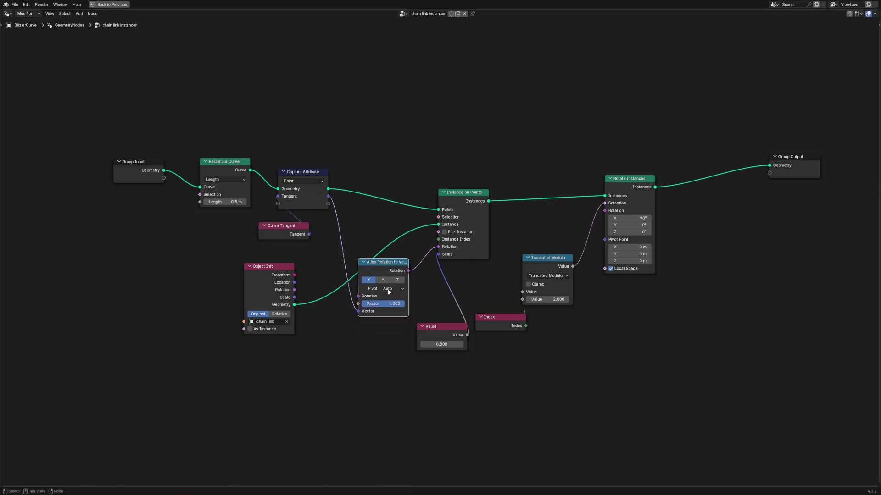
Step: Move the Truncated Modulo node down beside the Index node and return to the full workspace layout
{"action": "key", "text": "ctrl+space"}
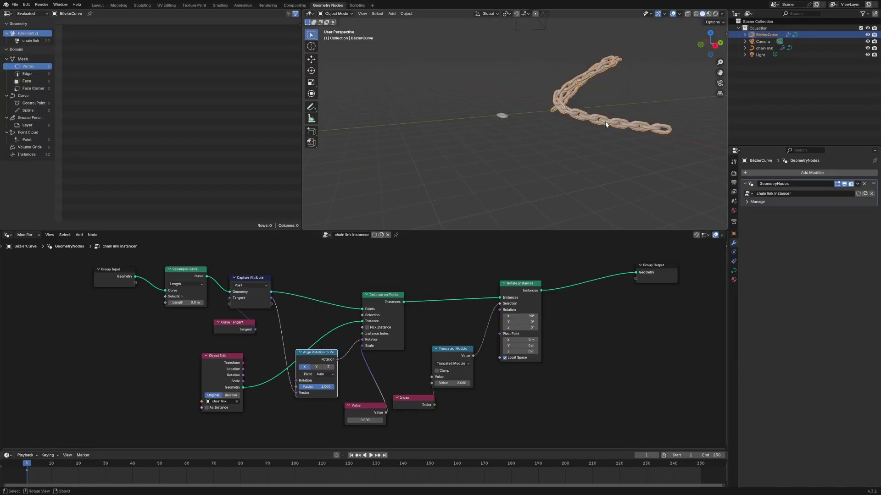
{"action": "key", "text": "ctrl+space"}
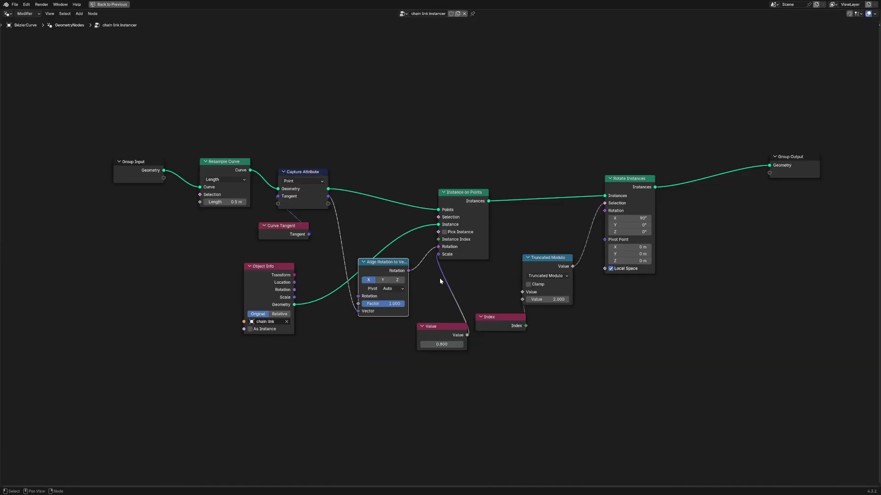
{"action": "mouse_move", "coordinate": [464, 335]}
{"action": "left_click_drag", "start_coordinate": [542, 270], "coordinate": [561, 291]}
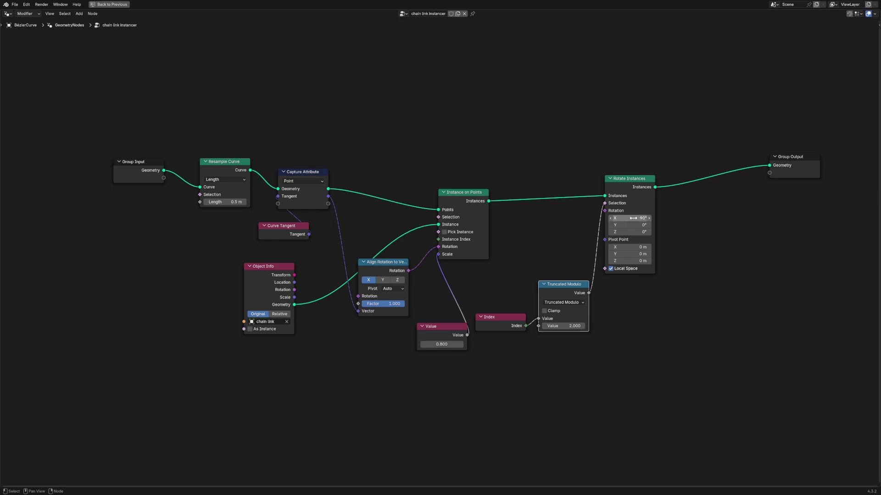
{"action": "key", "text": "ctrl+space"}
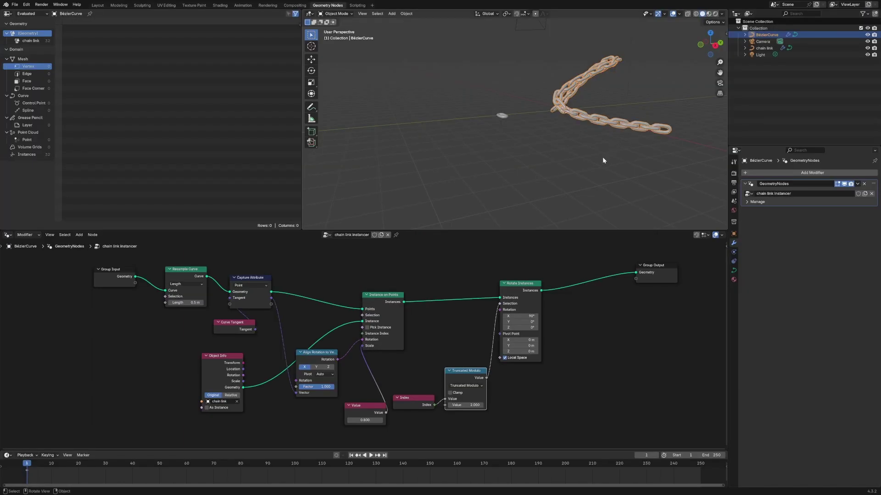